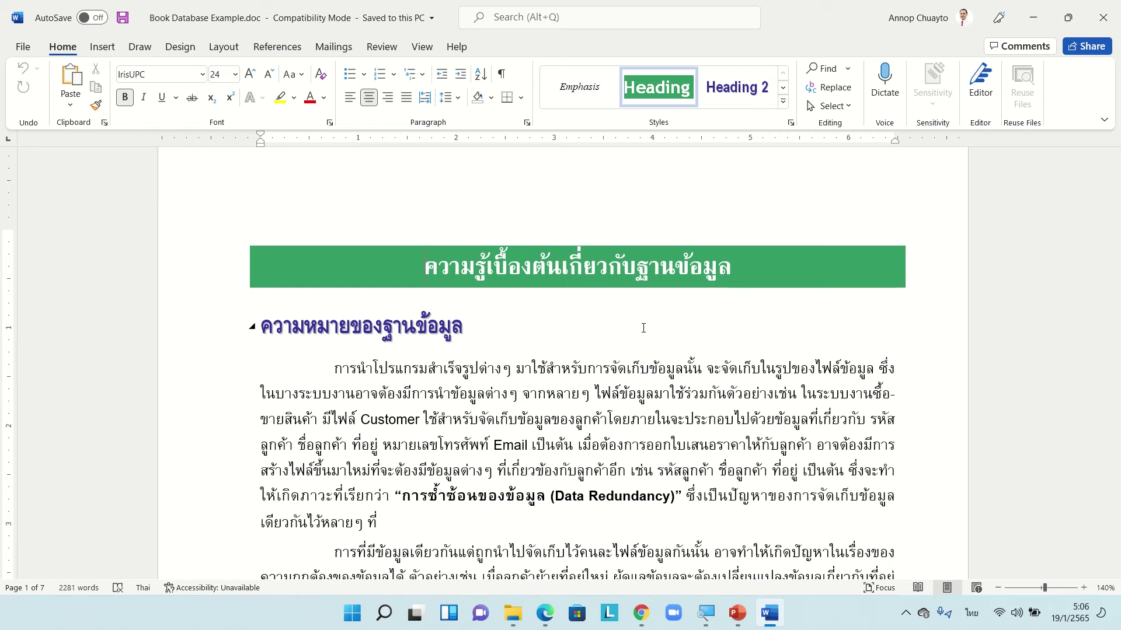
- Close the Word document, copy the path of the Word example folder, and return to the Sway page in the browser
{"action": "left_click", "coordinate": [1103, 18]}
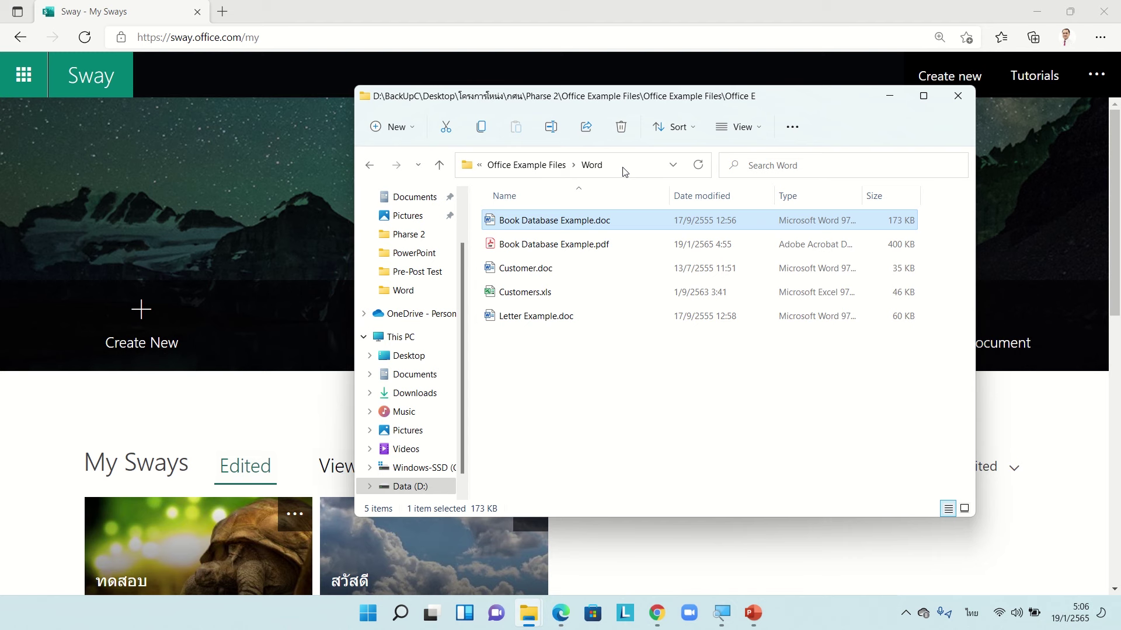
{"action": "left_click", "coordinate": [623, 168]}
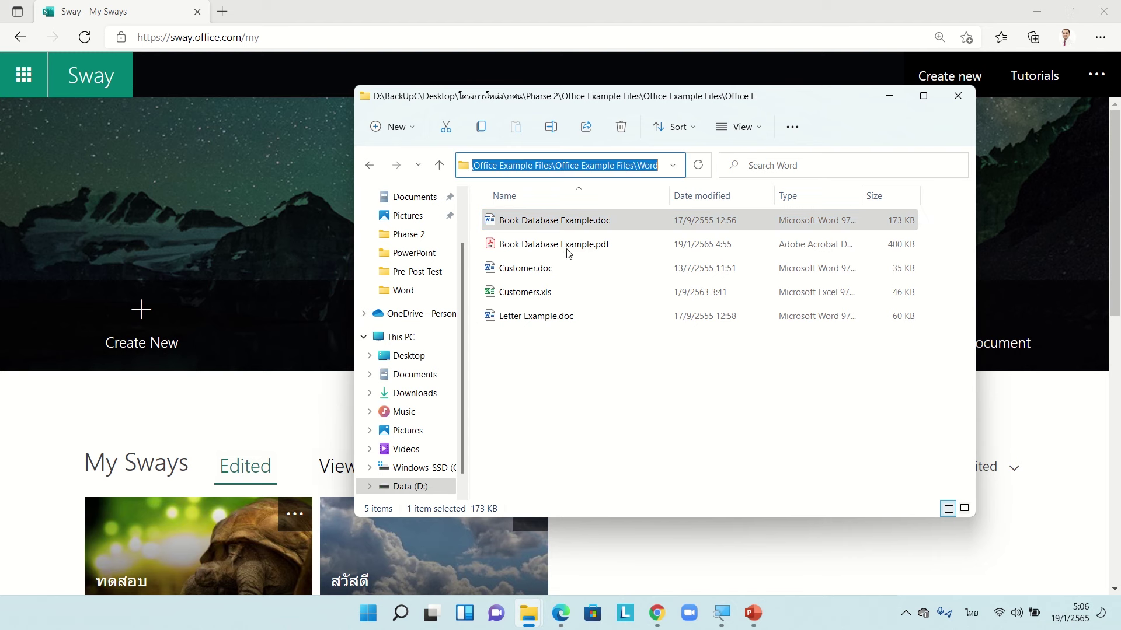
{"action": "left_click", "coordinate": [292, 424]}
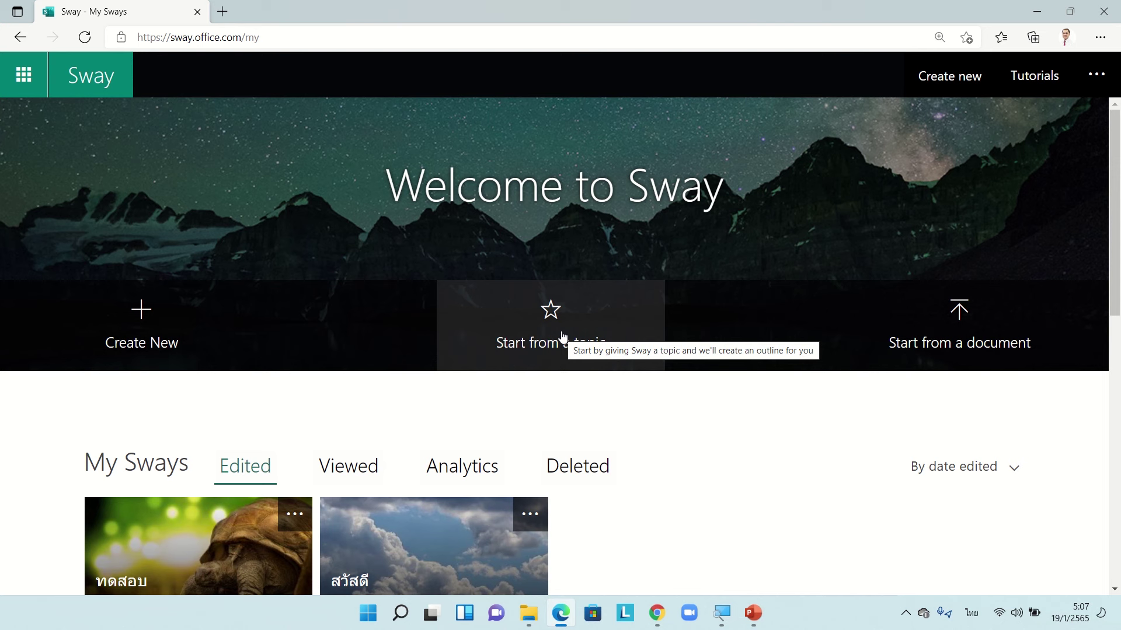
- Start a new Sway from a document and check which file types the file chooser accepts
{"action": "left_click", "coordinate": [966, 342]}
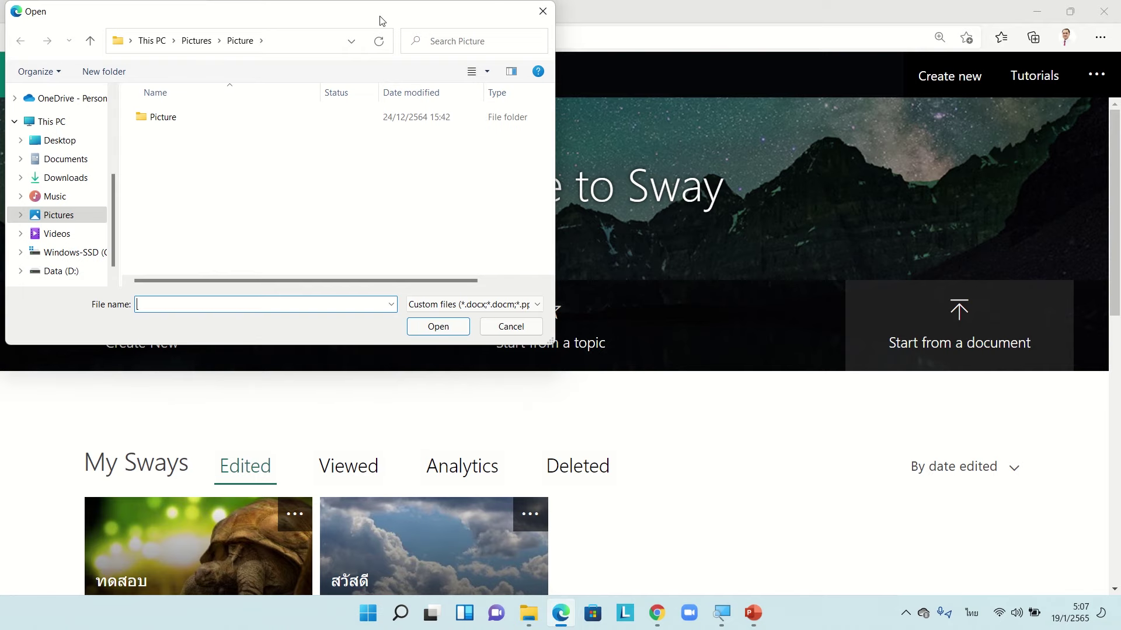
{"action": "left_click_drag", "start_coordinate": [380, 19], "coordinate": [653, 93]}
{"action": "left_click", "coordinate": [782, 378]}
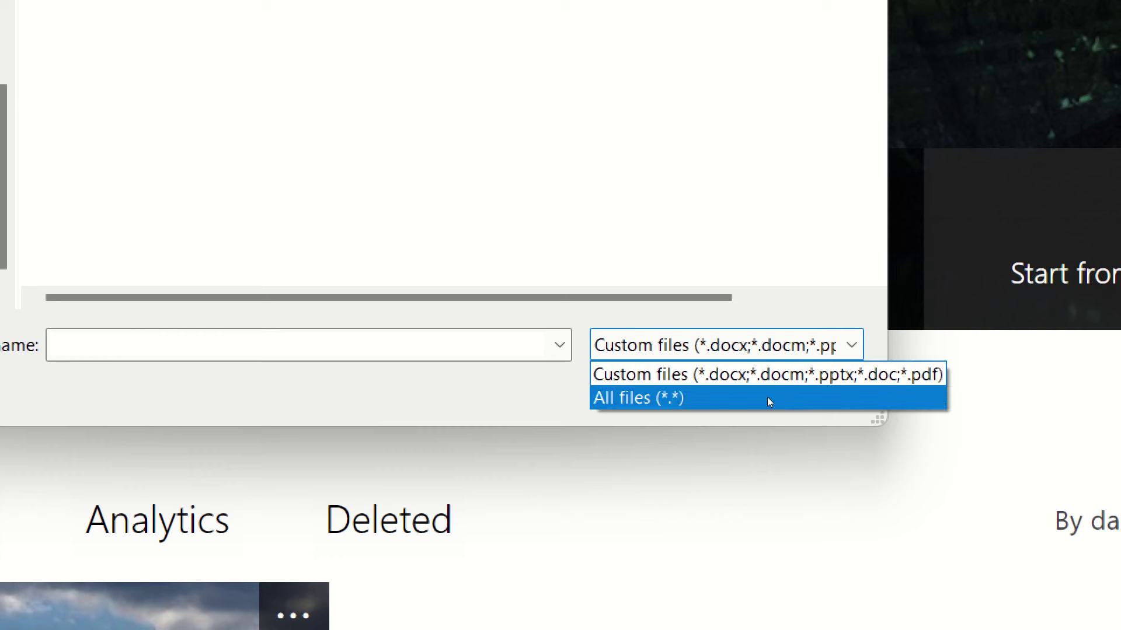
{"action": "key", "text": "Up"}
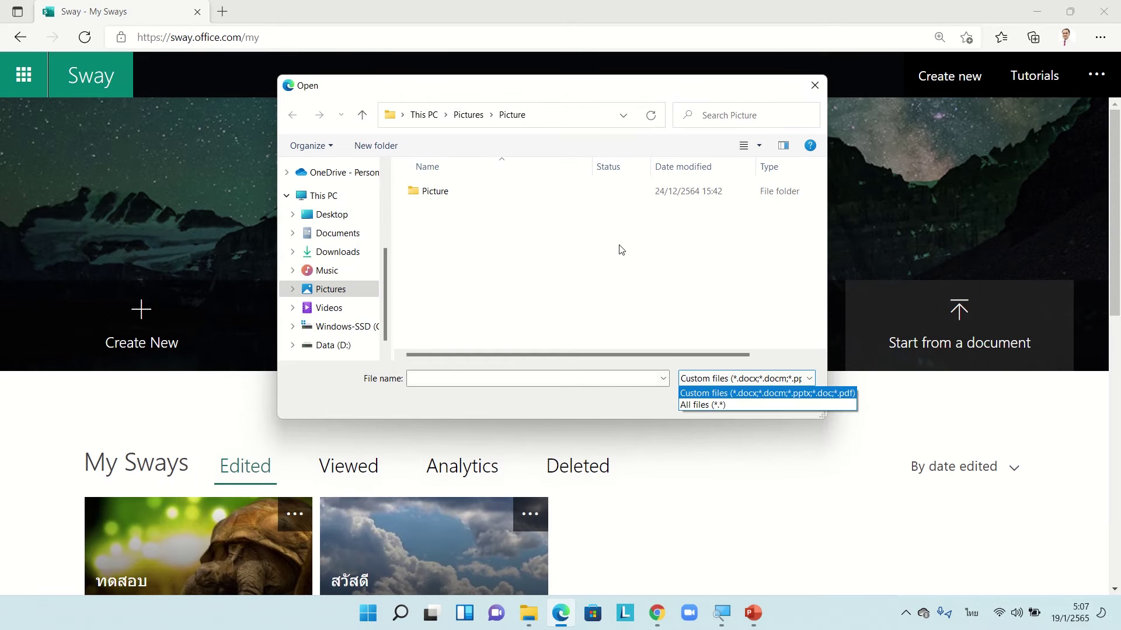
{"action": "left_click", "coordinate": [472, 85]}
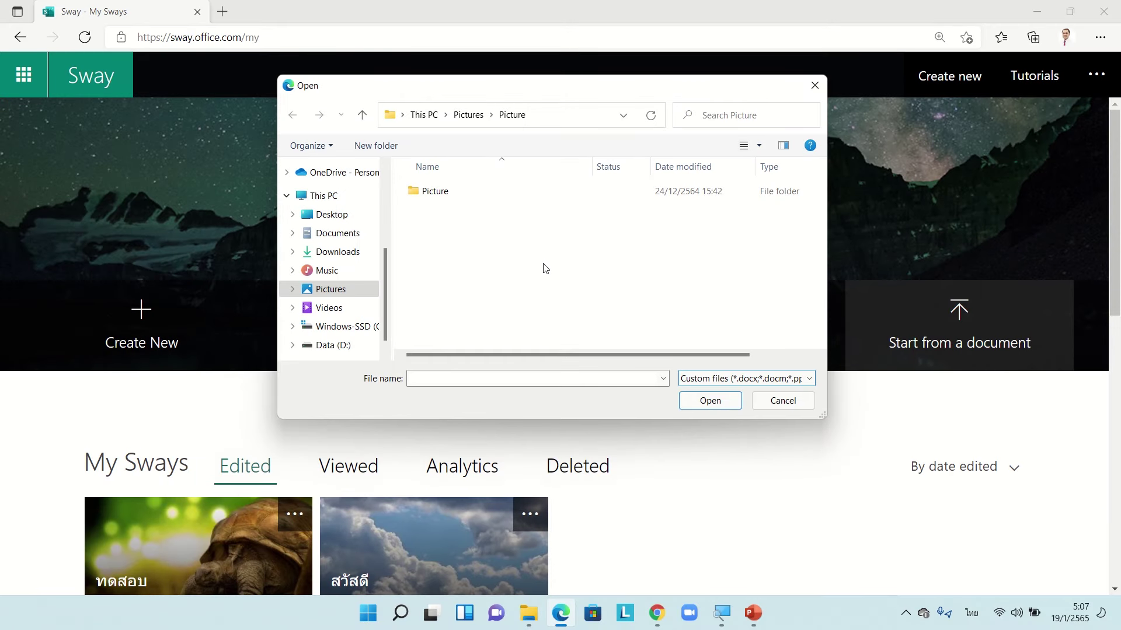
- Go to the Word example folder using the copied path and open Book Database Example.doc for conversion
{"action": "left_click", "coordinate": [553, 126]}
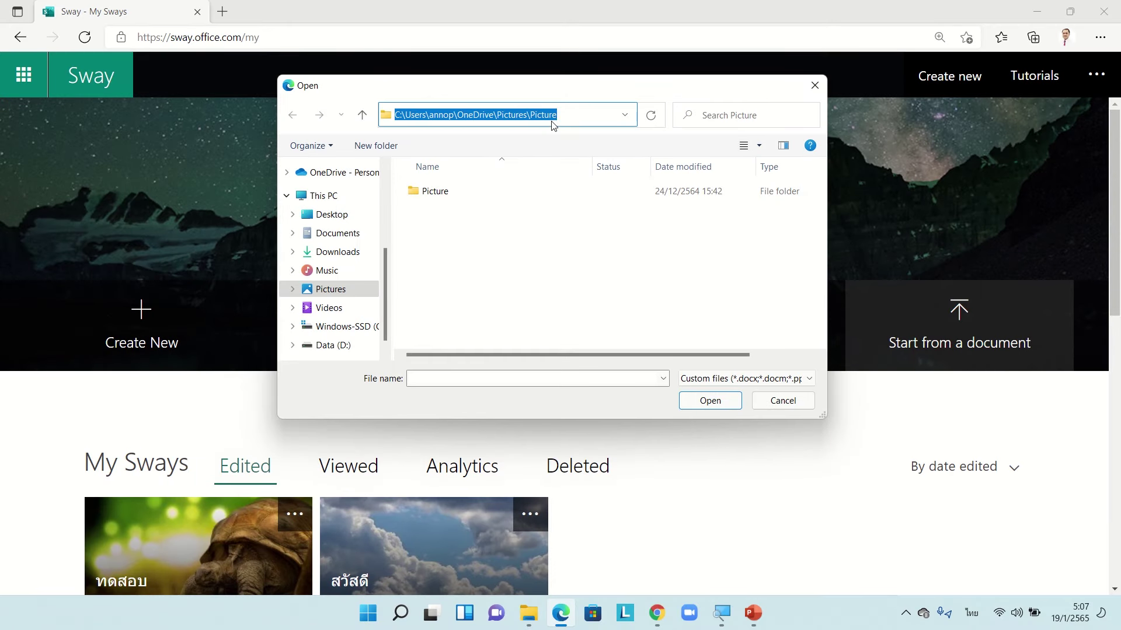
{"action": "key", "text": "ctrl+v"}
{"action": "key", "text": "Return"}
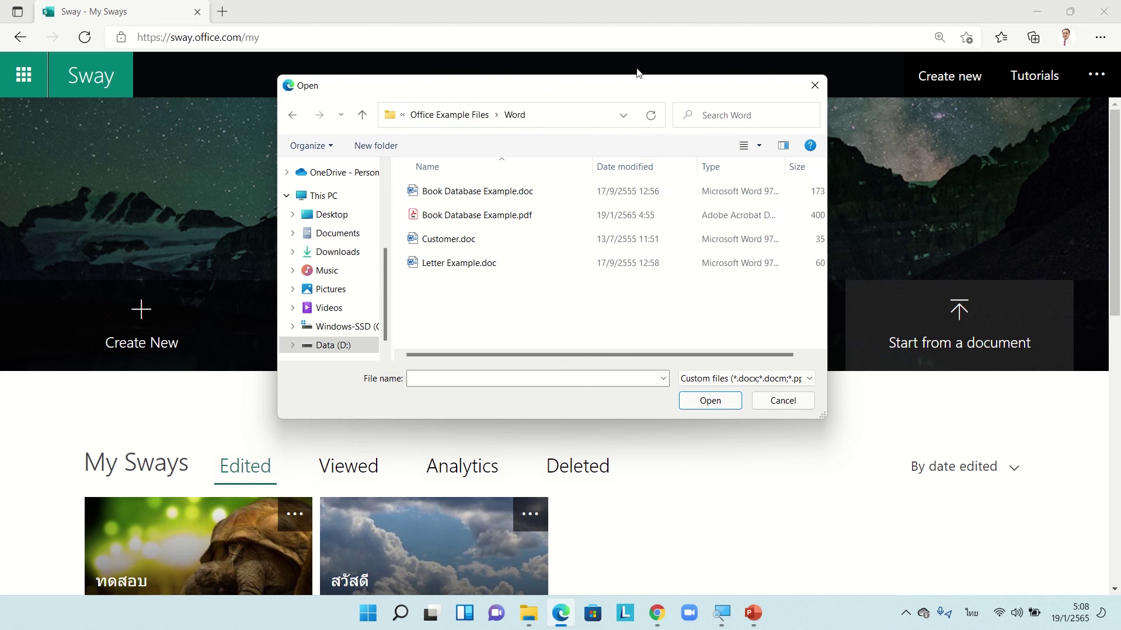
{"action": "left_click", "coordinate": [507, 194]}
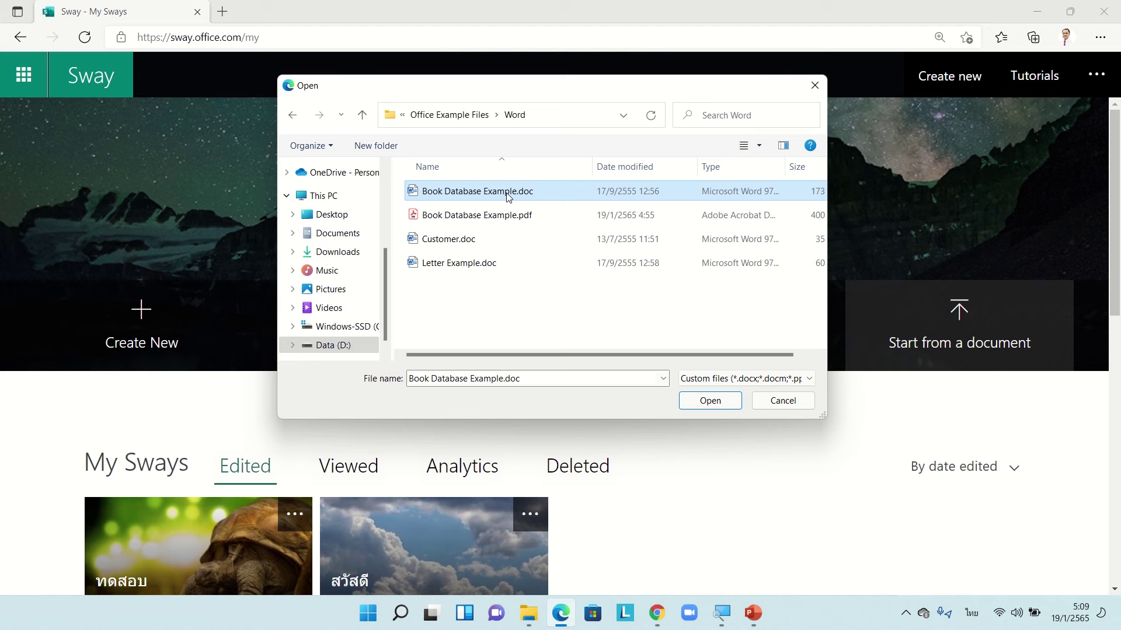
{"action": "left_click", "coordinate": [710, 401]}
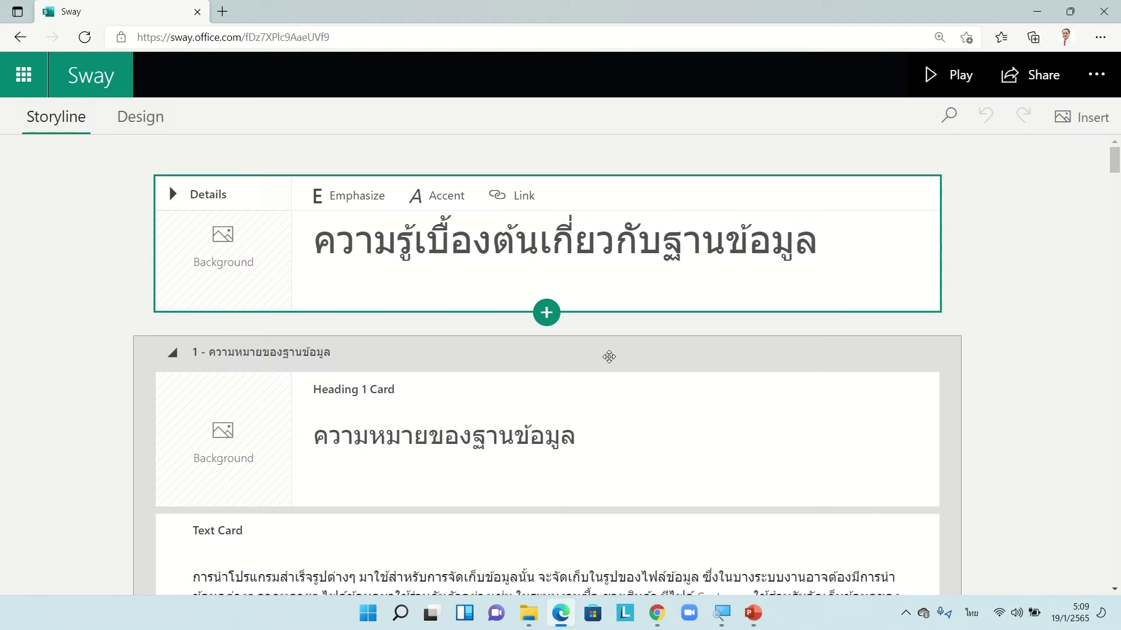
- Delete "ของฐานข้อมูล" from the first Heading 1 card so its text reads "ความหมาย"
{"action": "scroll", "coordinate": [538, 459], "scroll_direction": "down", "scroll_amount": 3}
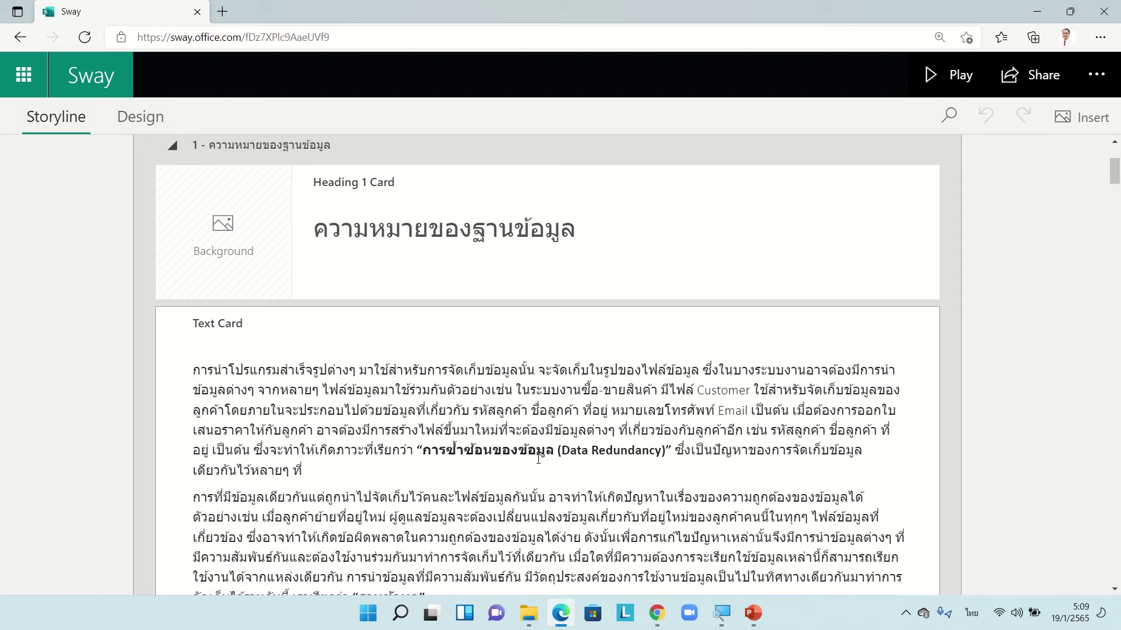
{"action": "scroll", "coordinate": [538, 459], "scroll_direction": "up", "scroll_amount": 2}
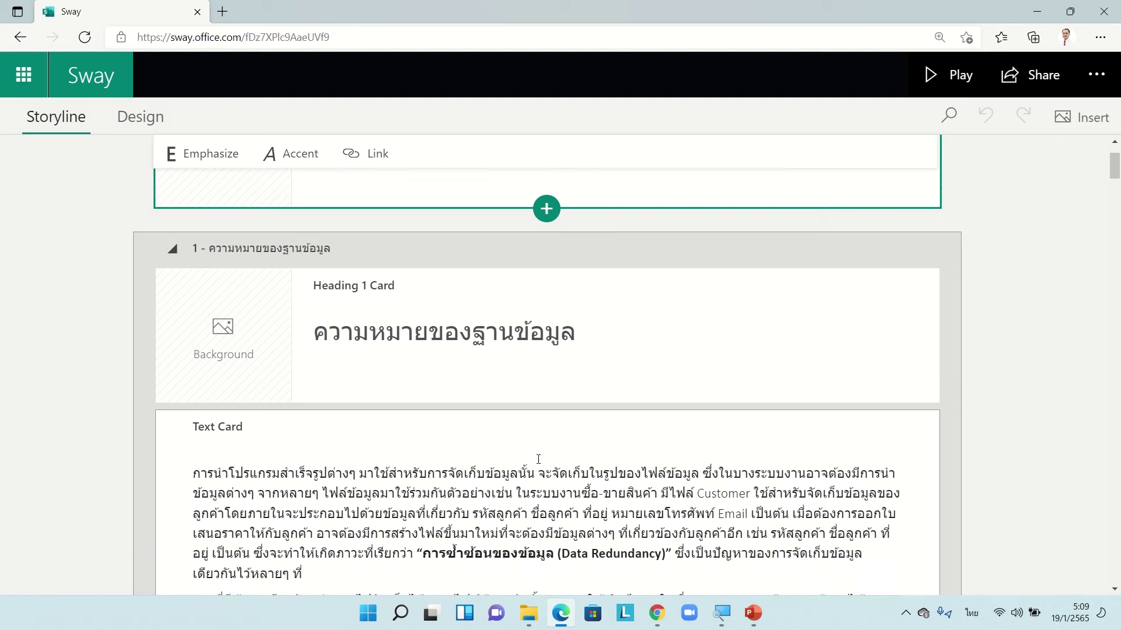
{"action": "scroll", "coordinate": [542, 456], "scroll_direction": "up", "scroll_amount": 1}
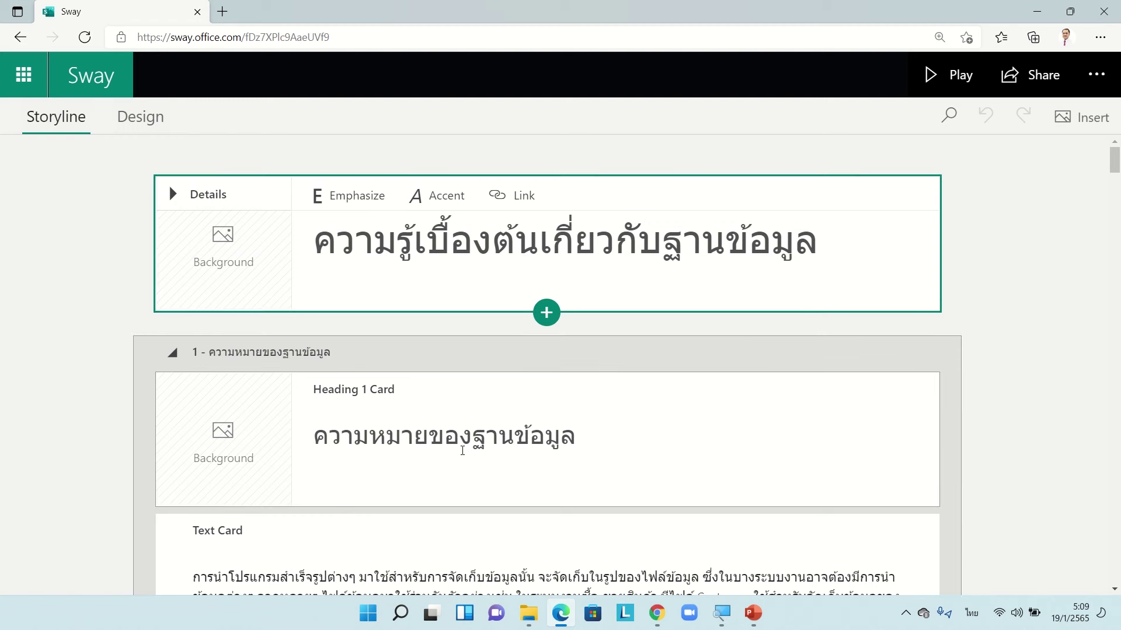
{"action": "left_click", "coordinate": [431, 438]}
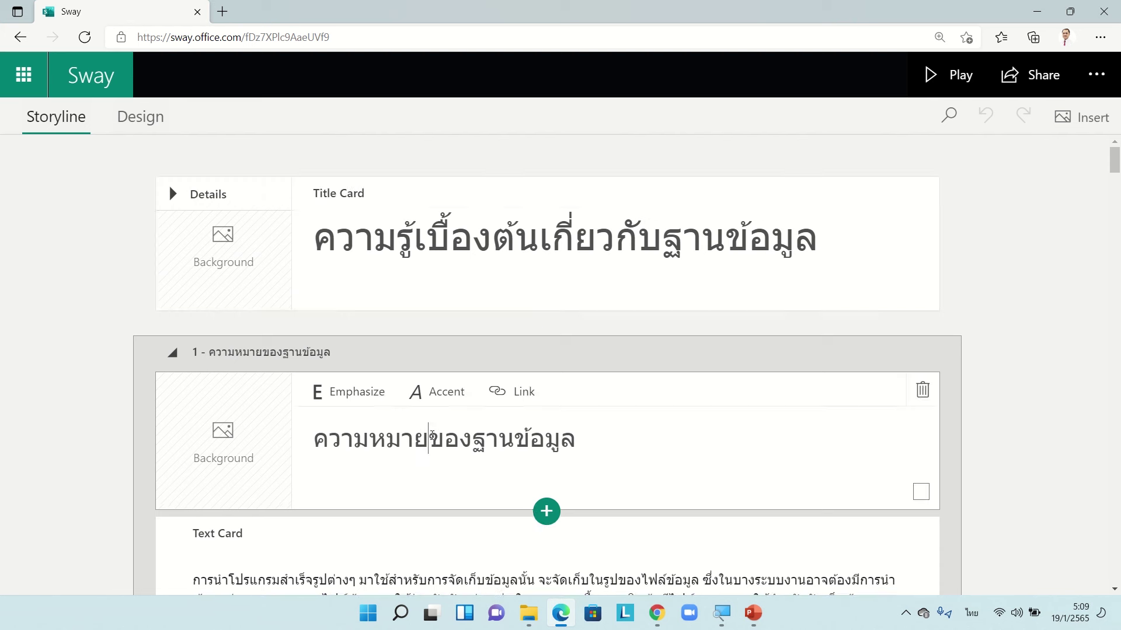
{"action": "left_click_drag", "start_coordinate": [431, 437], "coordinate": [577, 444]}
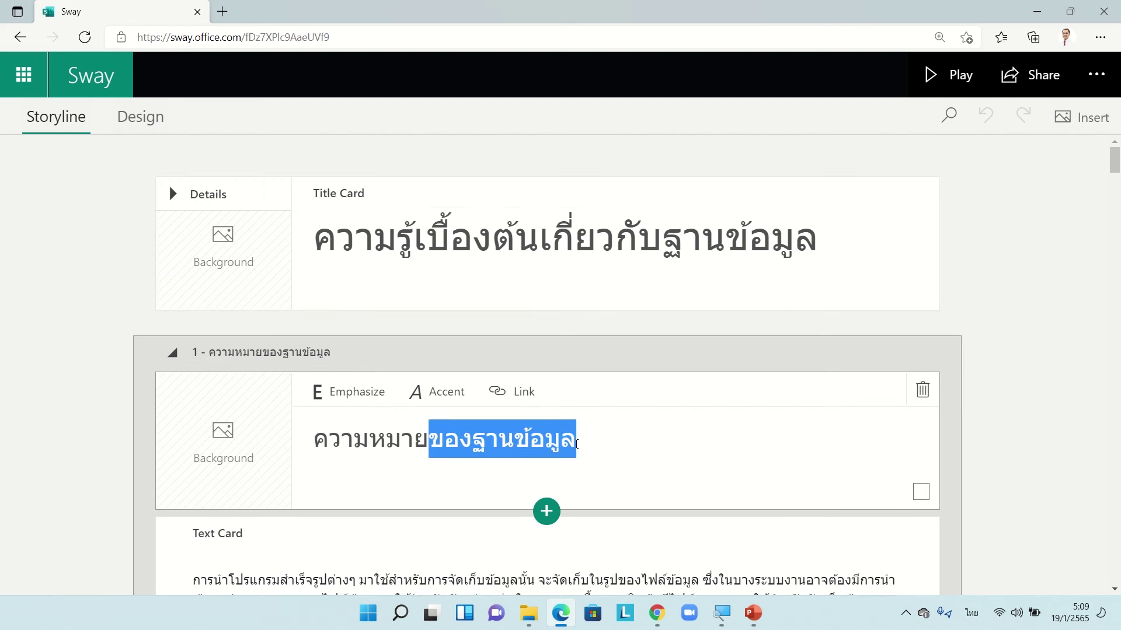
{"action": "key", "text": "BackSpace"}
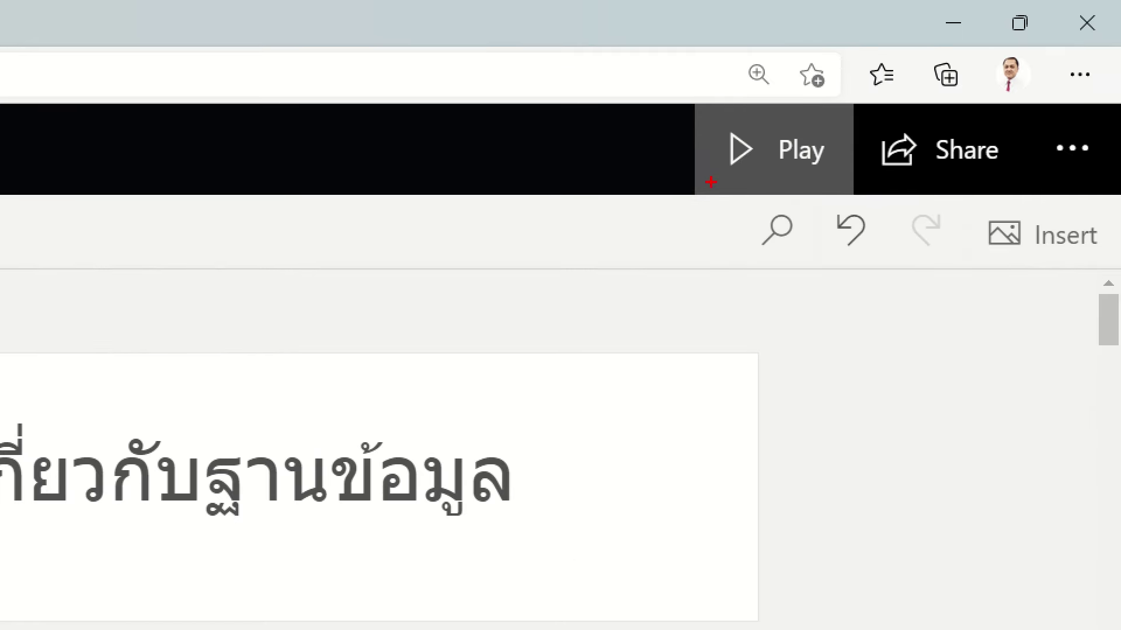
- Play the Sway and examine the converted headings, text and table images through the relationships sections, returning to the title
{"action": "mouse_move", "coordinate": [711, 182]}
{"action": "left_mouse_down"}
{"action": "mouse_move", "coordinate": [852, 155]}
{"action": "mouse_move", "coordinate": [691, 90]}
{"action": "mouse_move", "coordinate": [712, 184]}
{"action": "left_mouse_up"}
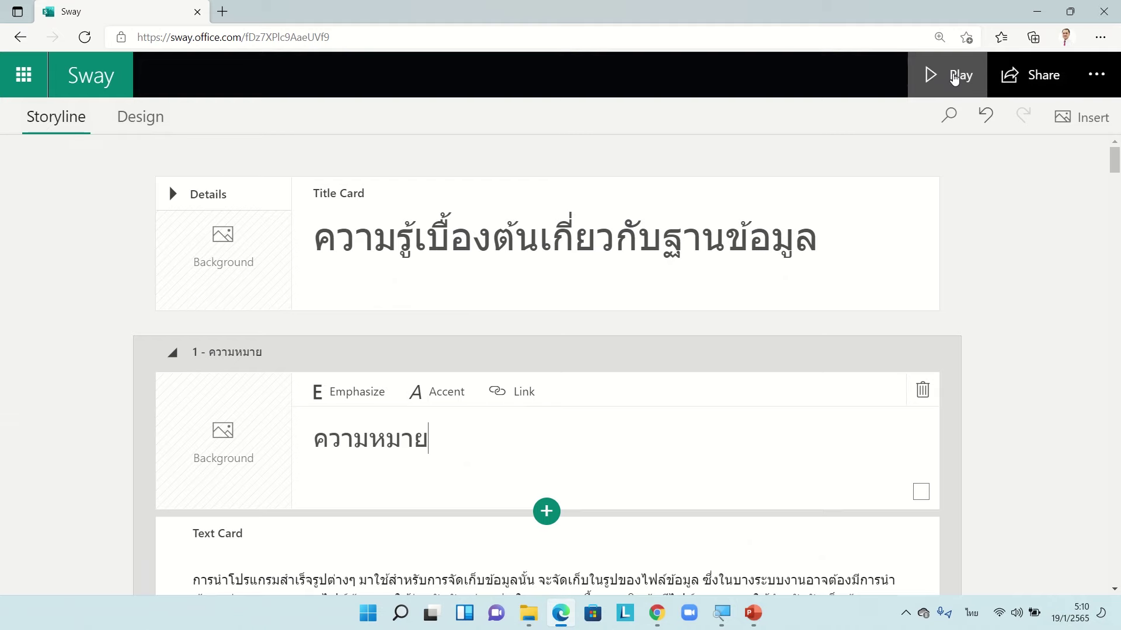
{"action": "left_click", "coordinate": [772, 153]}
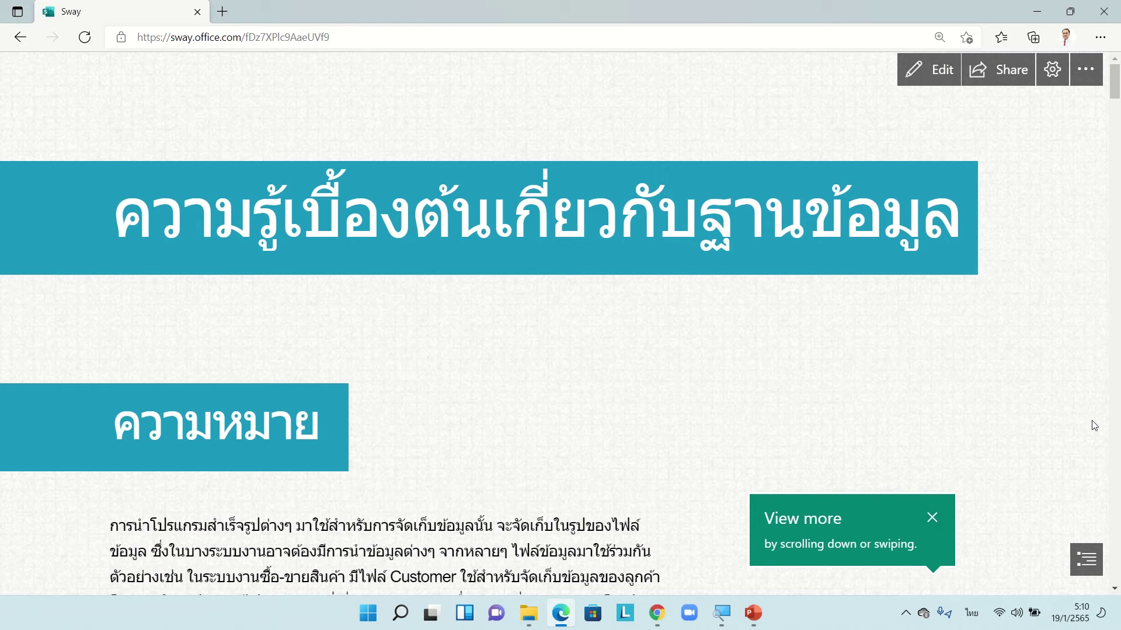
{"action": "scroll", "coordinate": [992, 417], "scroll_direction": "down", "scroll_amount": 12}
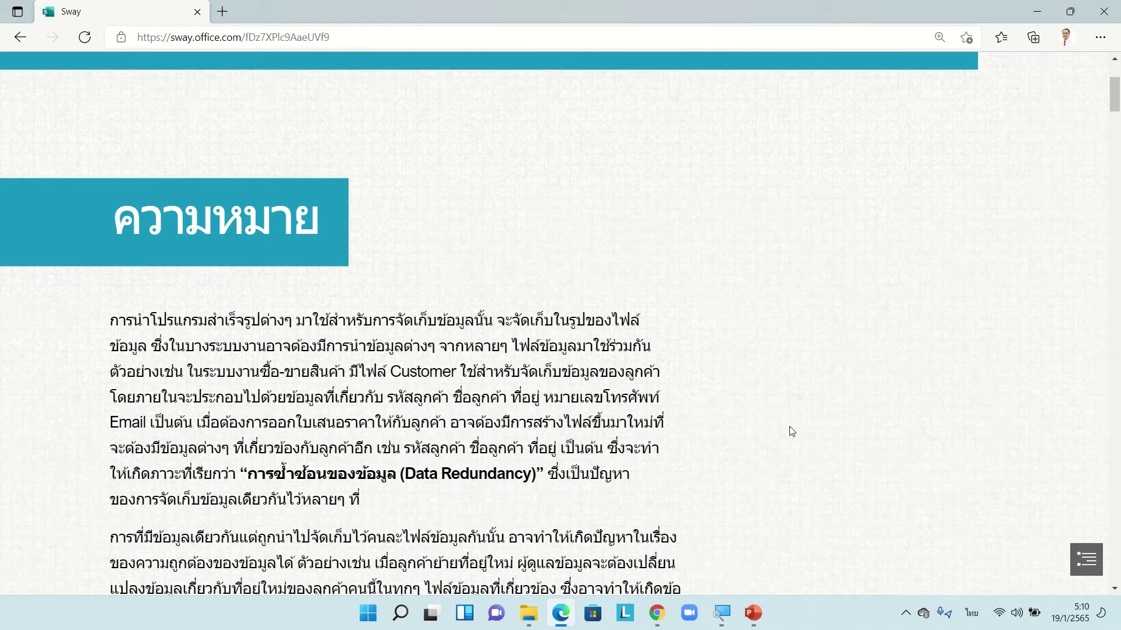
{"action": "scroll", "coordinate": [790, 431], "scroll_direction": "down", "scroll_amount": 10}
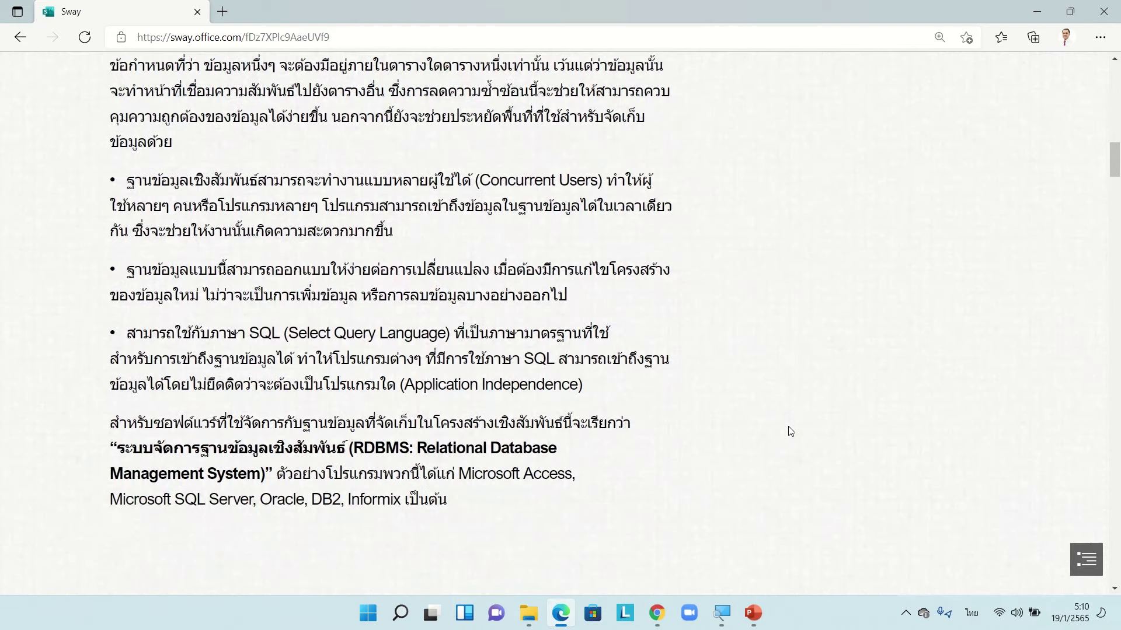
{"action": "scroll", "coordinate": [790, 431], "scroll_direction": "down", "scroll_amount": 5}
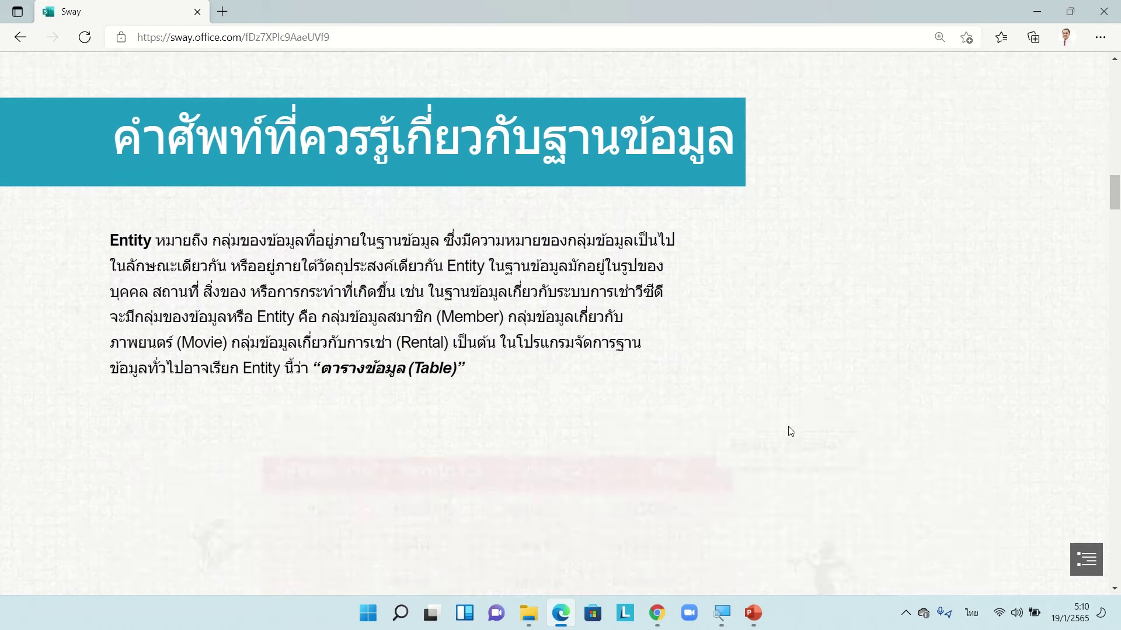
{"action": "scroll", "coordinate": [790, 431], "scroll_direction": "down", "scroll_amount": 3}
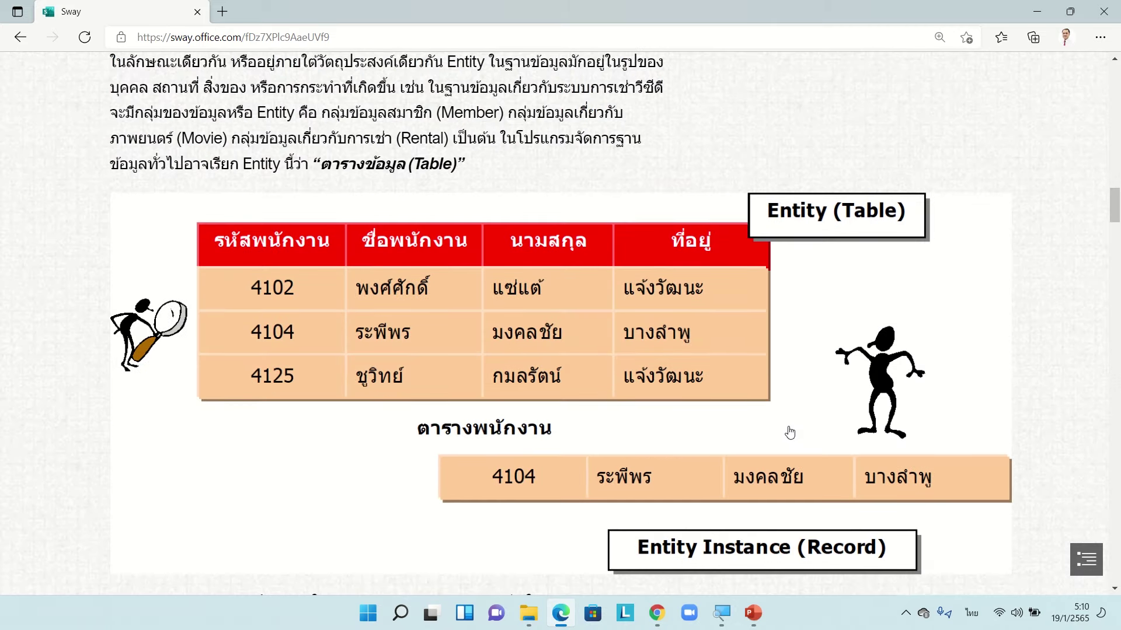
{"action": "scroll", "coordinate": [790, 432], "scroll_direction": "down", "scroll_amount": 6}
{"action": "scroll", "coordinate": [790, 431], "scroll_direction": "down", "scroll_amount": 2}
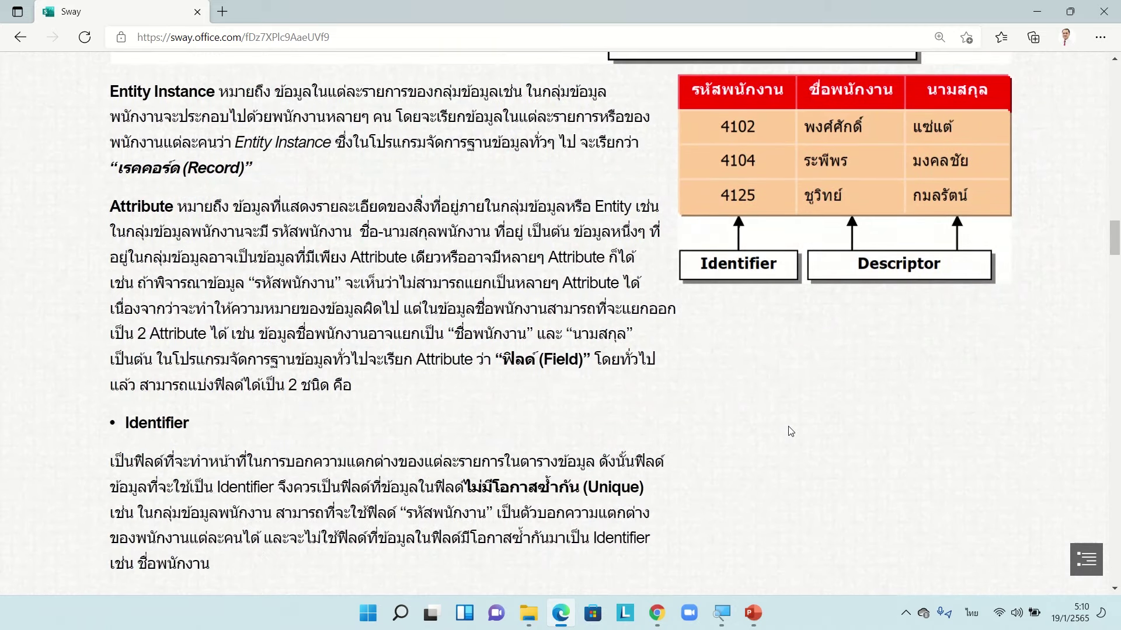
{"action": "scroll", "coordinate": [791, 431], "scroll_direction": "down", "scroll_amount": 8}
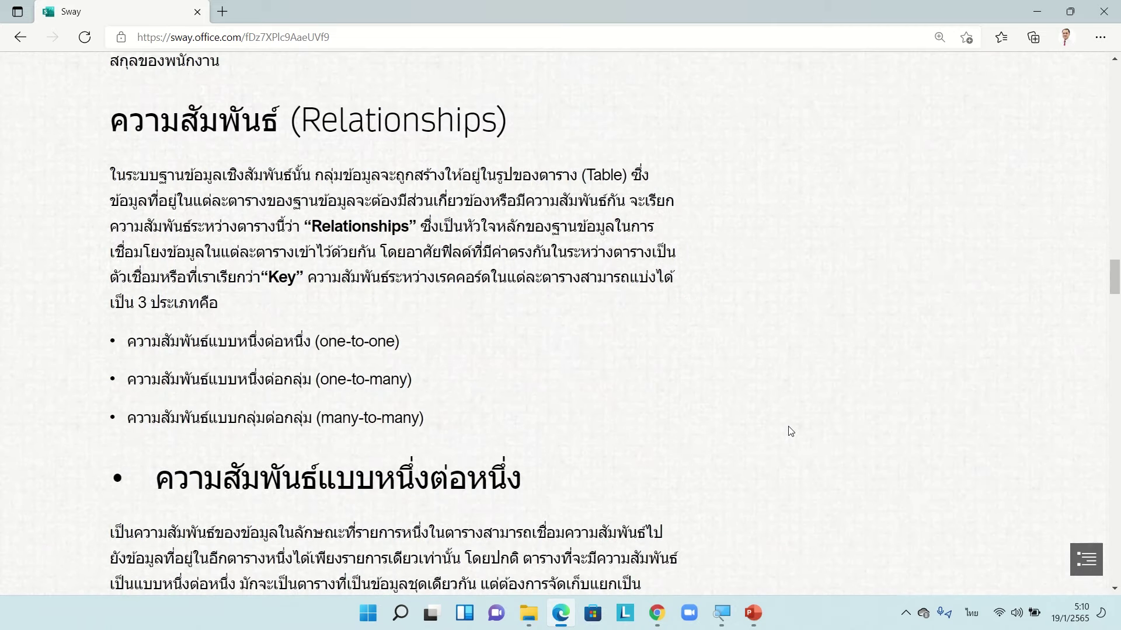
{"action": "scroll", "coordinate": [791, 431], "scroll_direction": "down", "scroll_amount": 6}
{"action": "scroll", "coordinate": [790, 431], "scroll_direction": "down", "scroll_amount": 2}
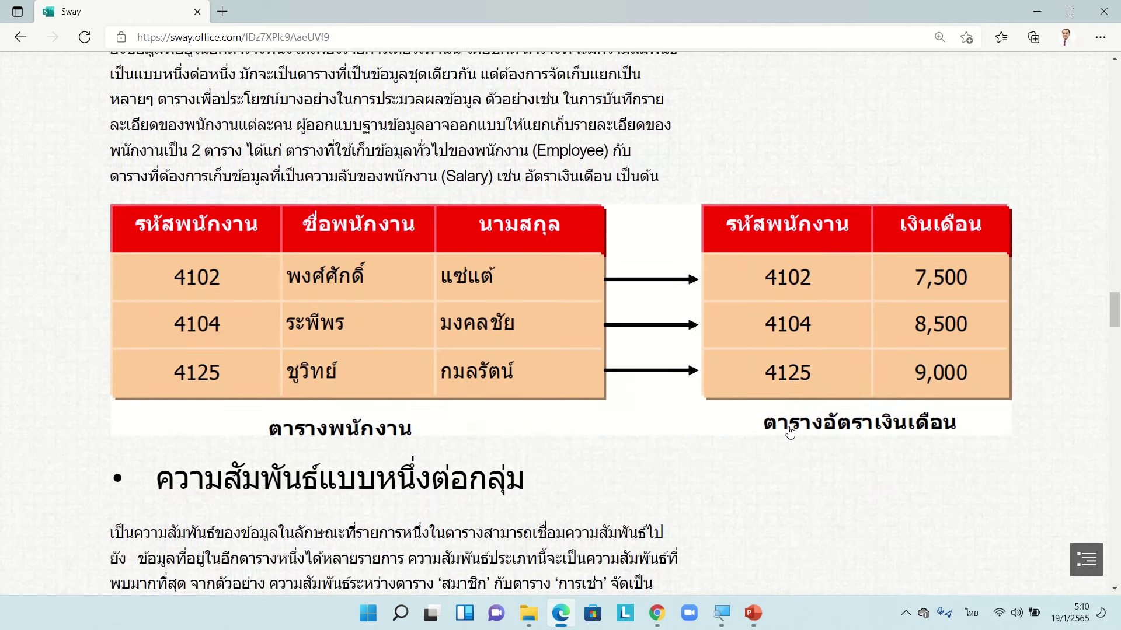
{"action": "scroll", "coordinate": [789, 432], "scroll_direction": "down", "scroll_amount": 6}
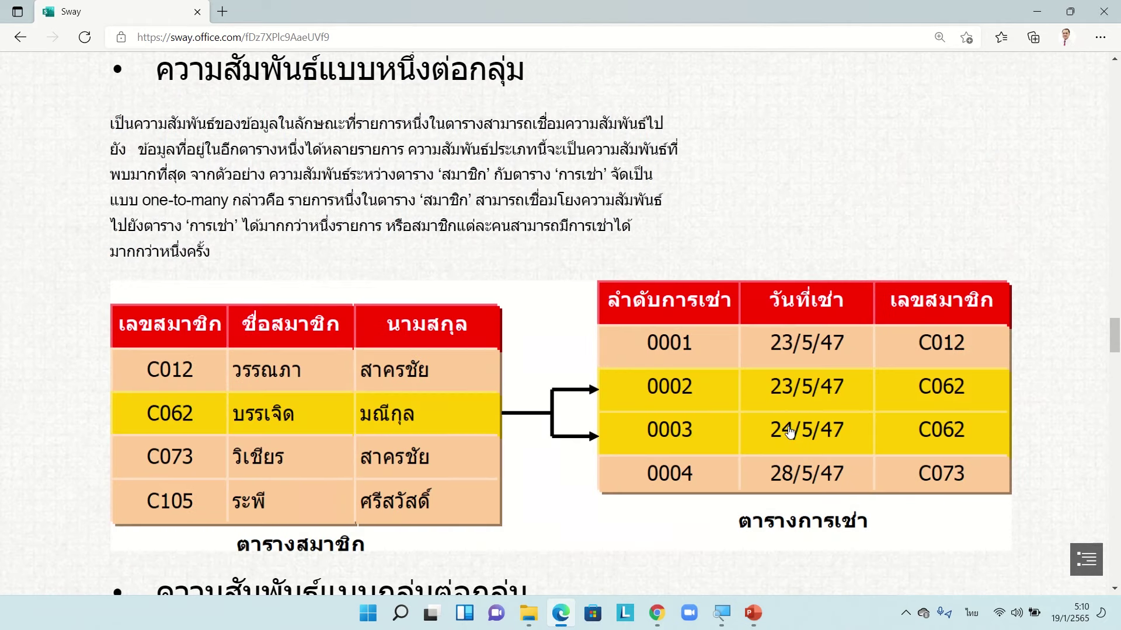
{"action": "scroll", "coordinate": [789, 432], "scroll_direction": "down", "scroll_amount": 3}
{"action": "scroll", "coordinate": [790, 431], "scroll_direction": "up", "scroll_amount": 20}
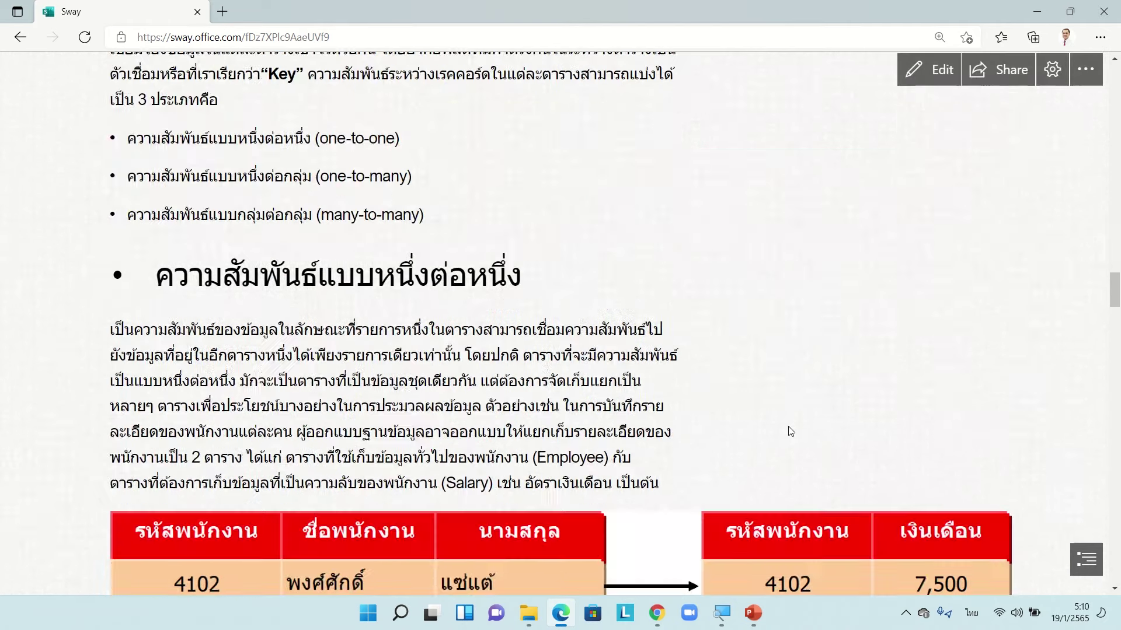
{"action": "scroll", "coordinate": [791, 431], "scroll_direction": "up", "scroll_amount": 20}
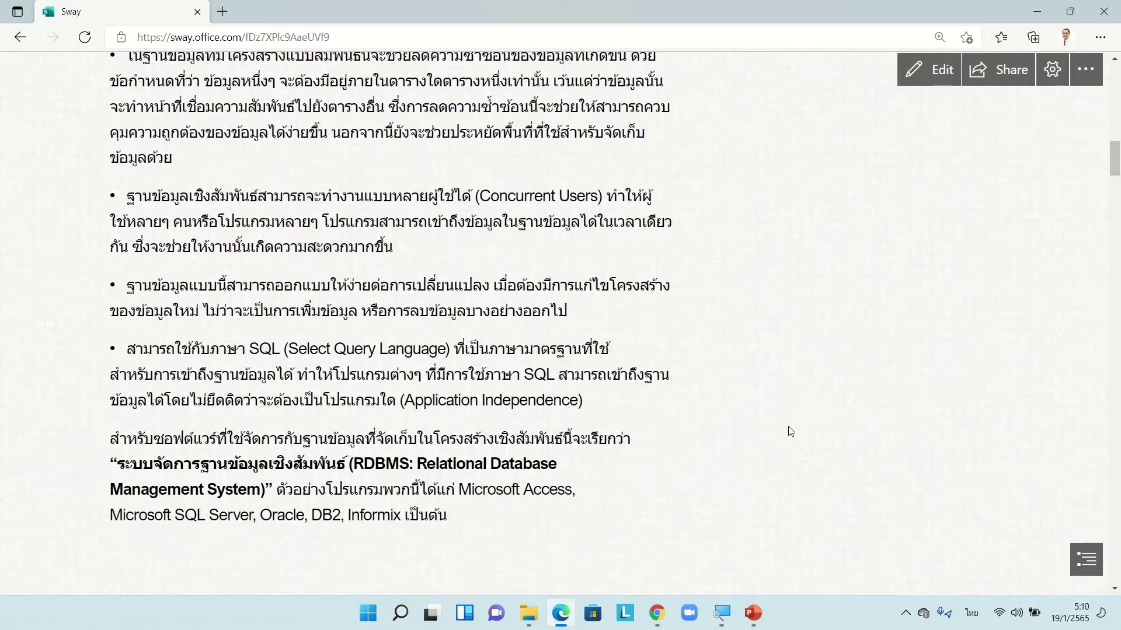
{"action": "scroll", "coordinate": [790, 431], "scroll_direction": "up", "scroll_amount": 15}
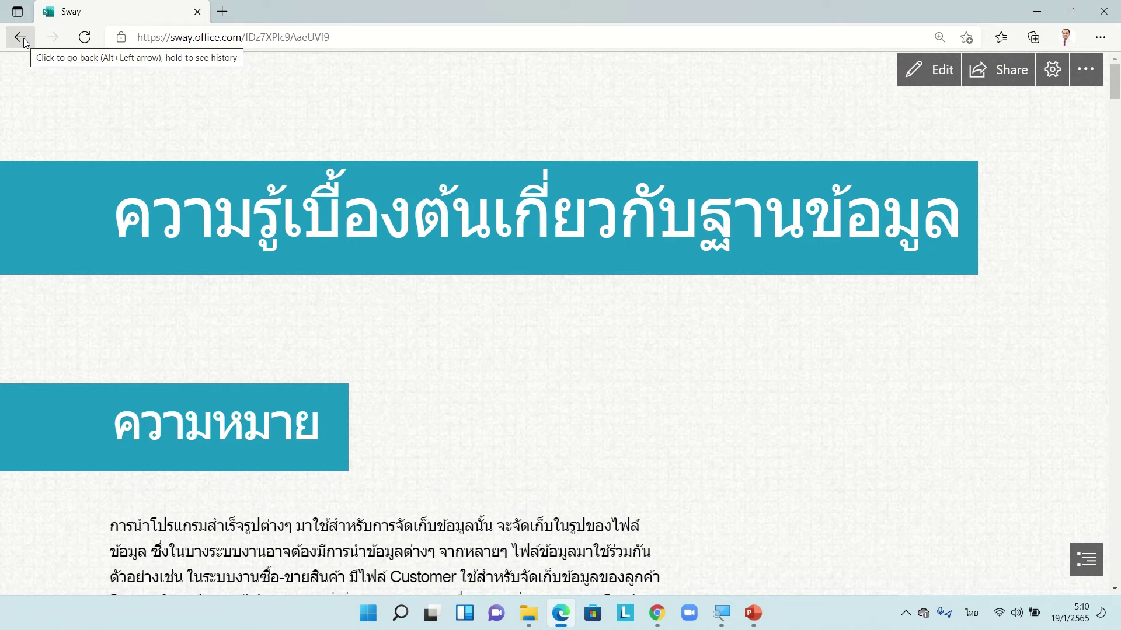
- Leave the preview for the storyline and return to the My Sways page to show the list of edited Sways
{"action": "left_click", "coordinate": [928, 70]}
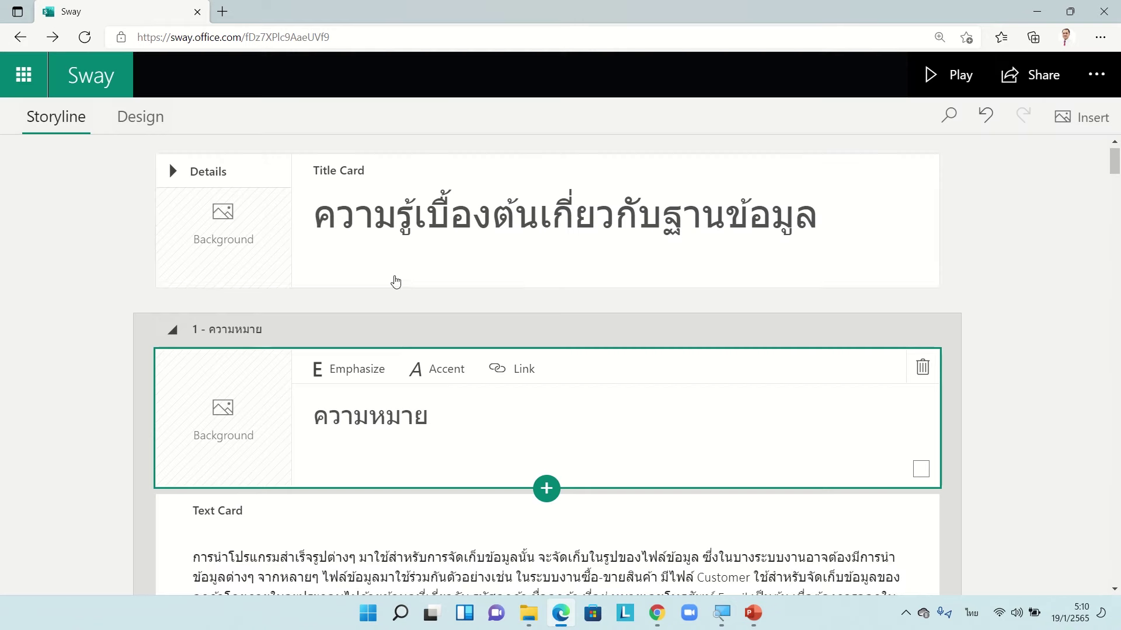
{"action": "left_click", "coordinate": [98, 84]}
{"action": "left_click", "coordinate": [93, 76]}
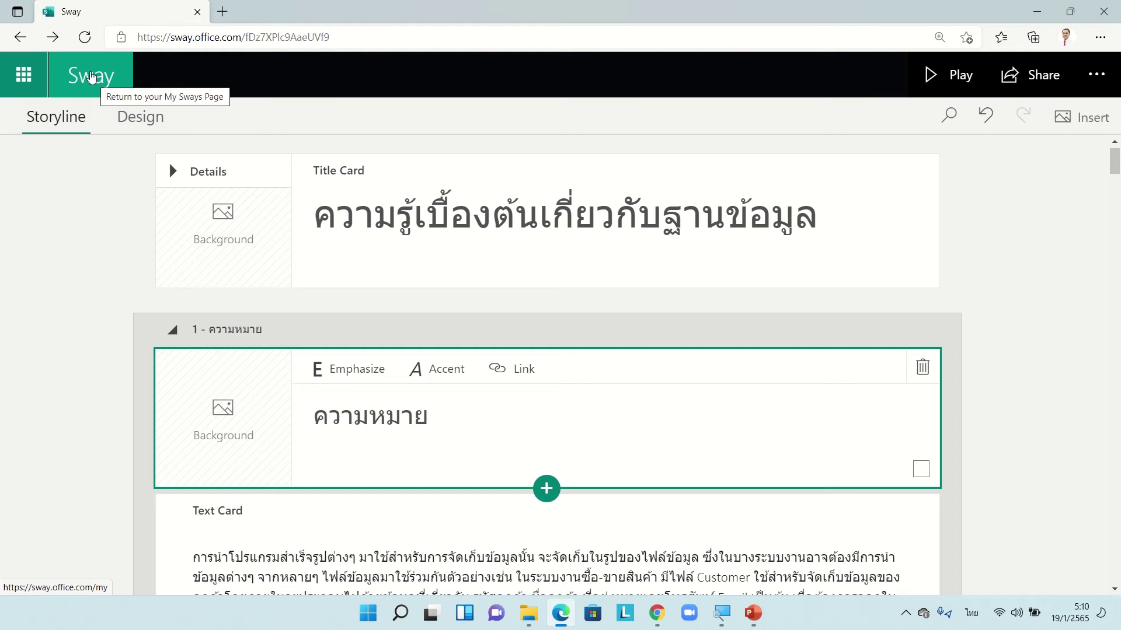
{"action": "scroll", "coordinate": [376, 433], "scroll_direction": "down", "scroll_amount": 3}
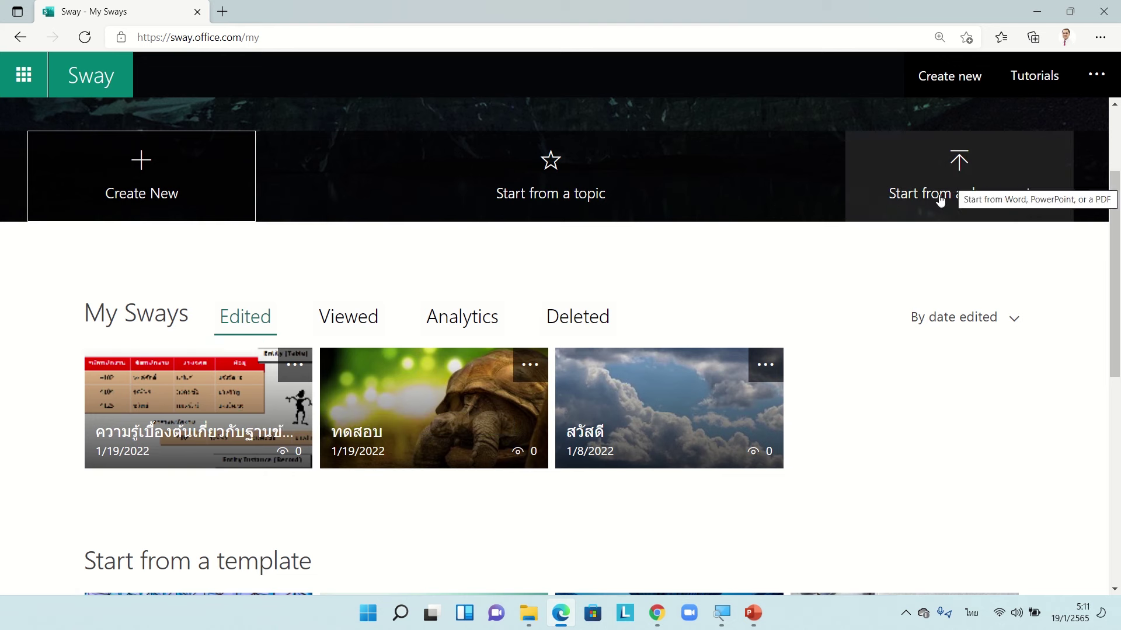
- Start a Sway from the document Microsoft PowerPoint.pptx in the Office Example Files folder under Pharse 2
{"action": "left_click", "coordinate": [962, 188]}
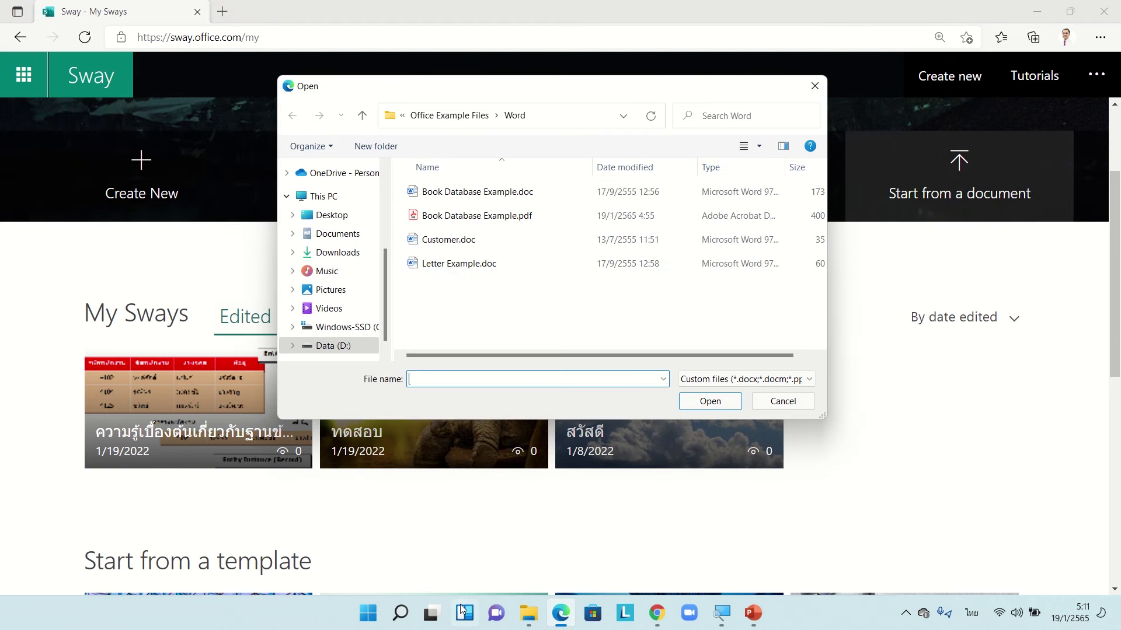
{"action": "left_click", "coordinate": [417, 116]}
{"action": "left_click", "coordinate": [437, 116]}
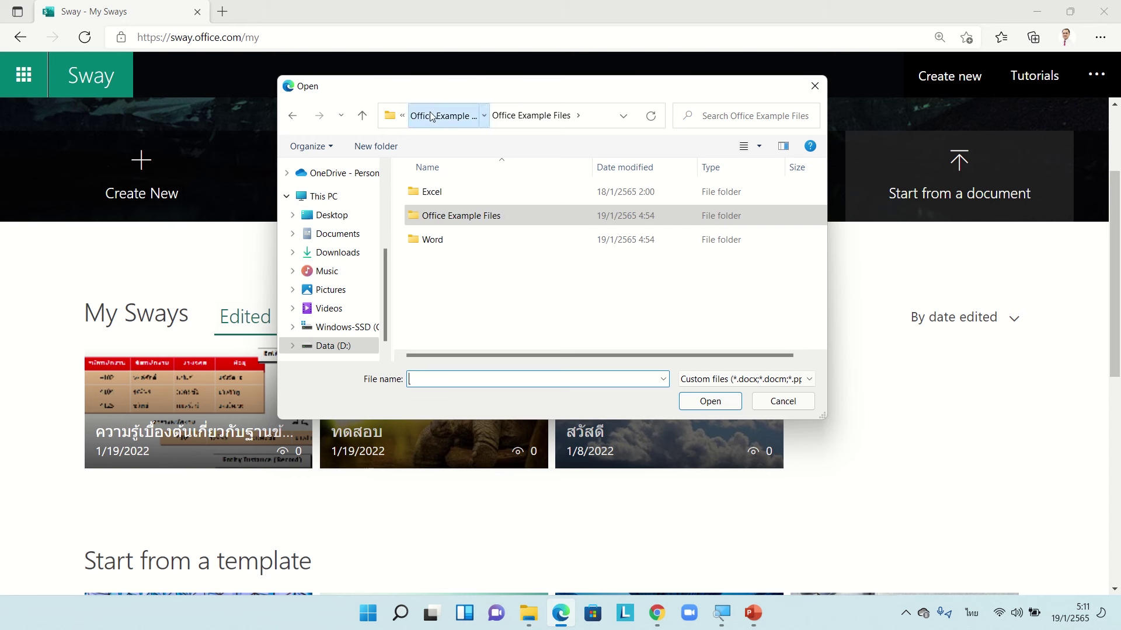
{"action": "left_click", "coordinate": [435, 115]}
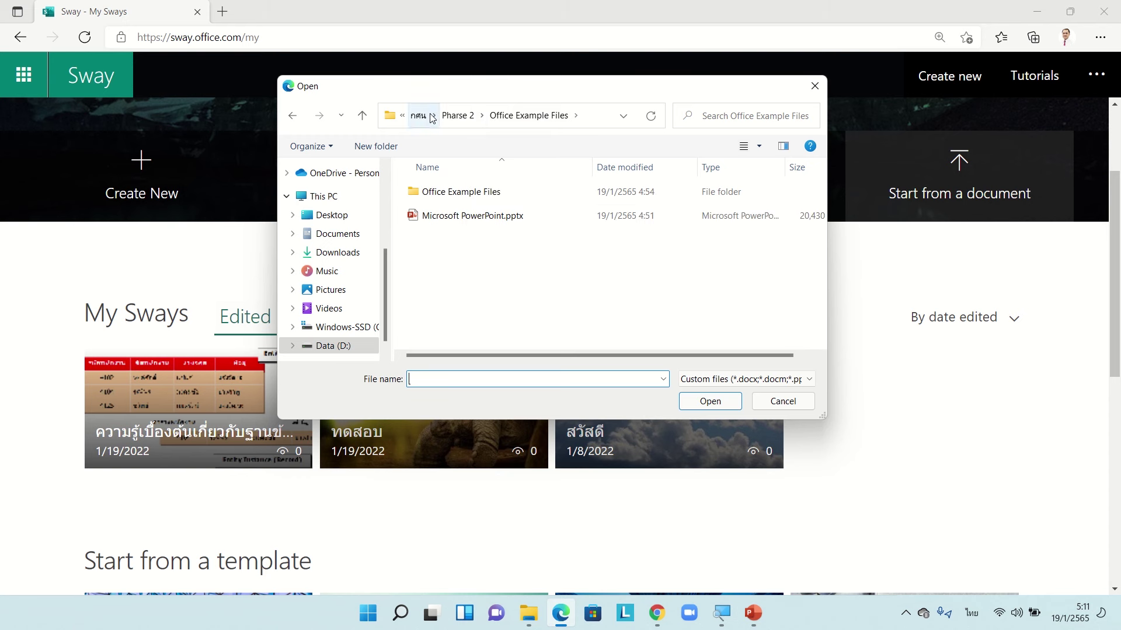
{"action": "left_click", "coordinate": [442, 217]}
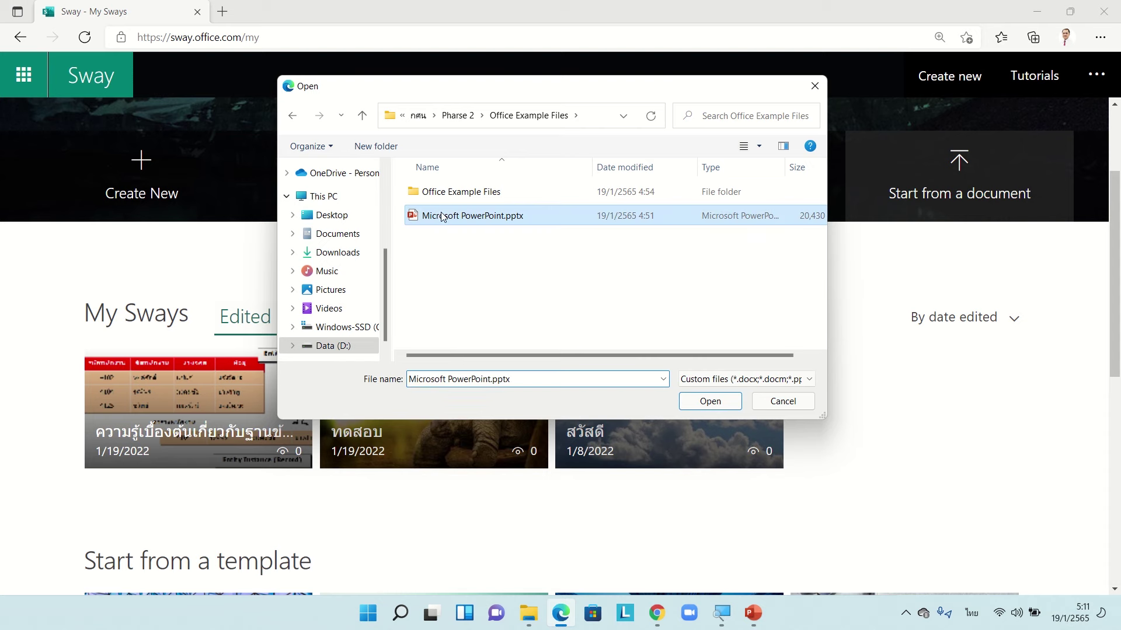
{"action": "left_click", "coordinate": [714, 401]}
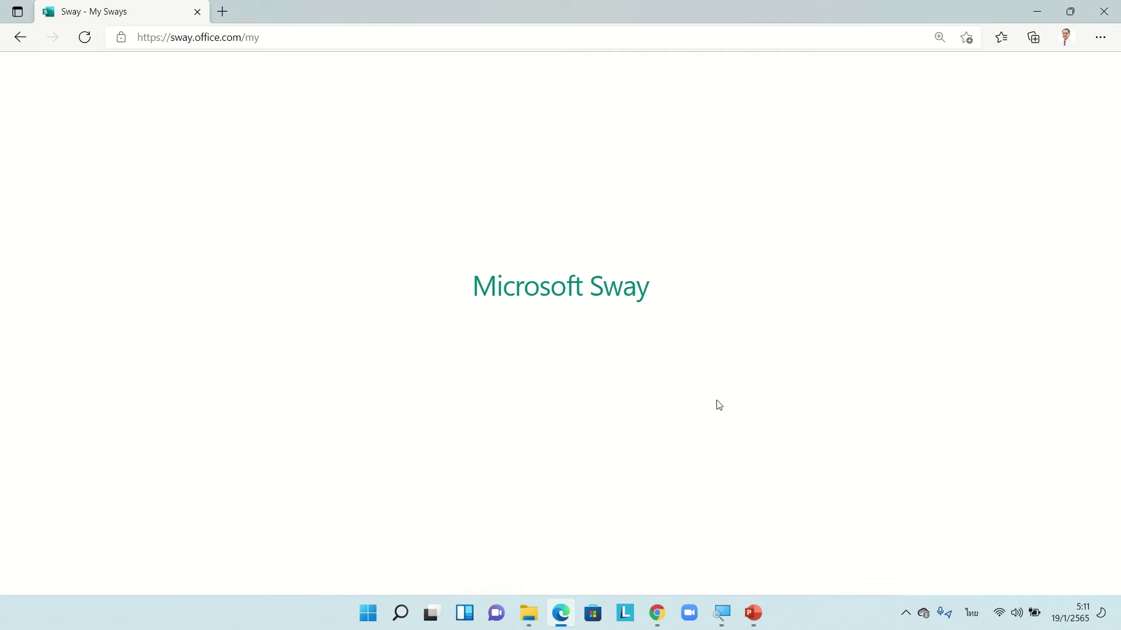
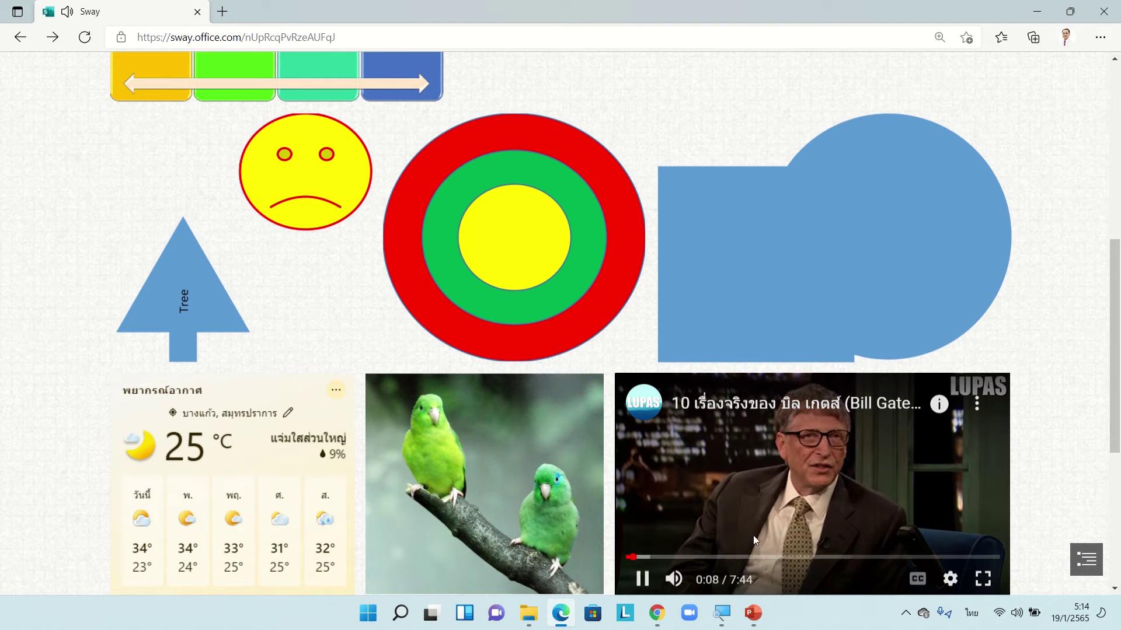
- Pause the embedded video and leave the preview and storyline, returning to the My Sways page
{"action": "left_click", "coordinate": [642, 579]}
{"action": "scroll", "coordinate": [770, 267], "scroll_direction": "up", "scroll_amount": 6}
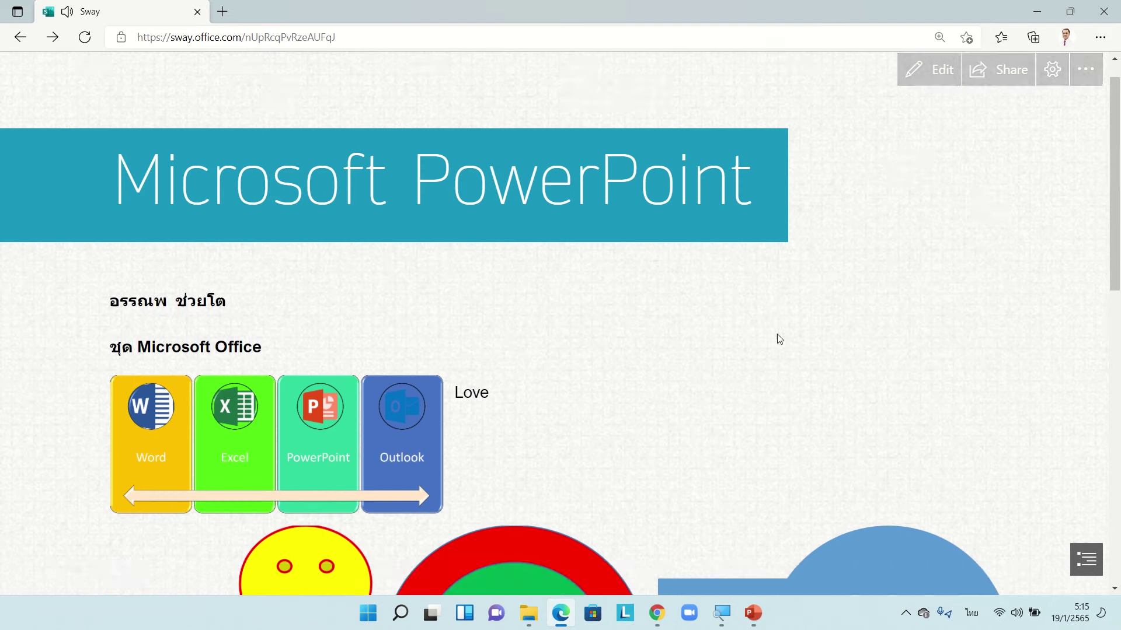
{"action": "left_click", "coordinate": [942, 71]}
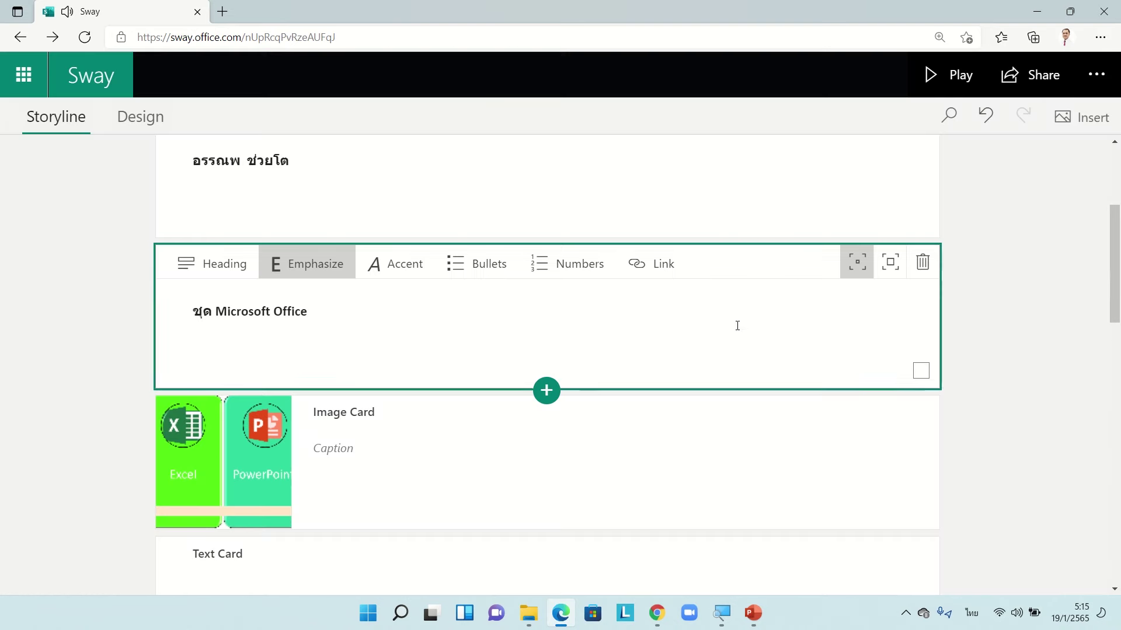
{"action": "left_click", "coordinate": [73, 82]}
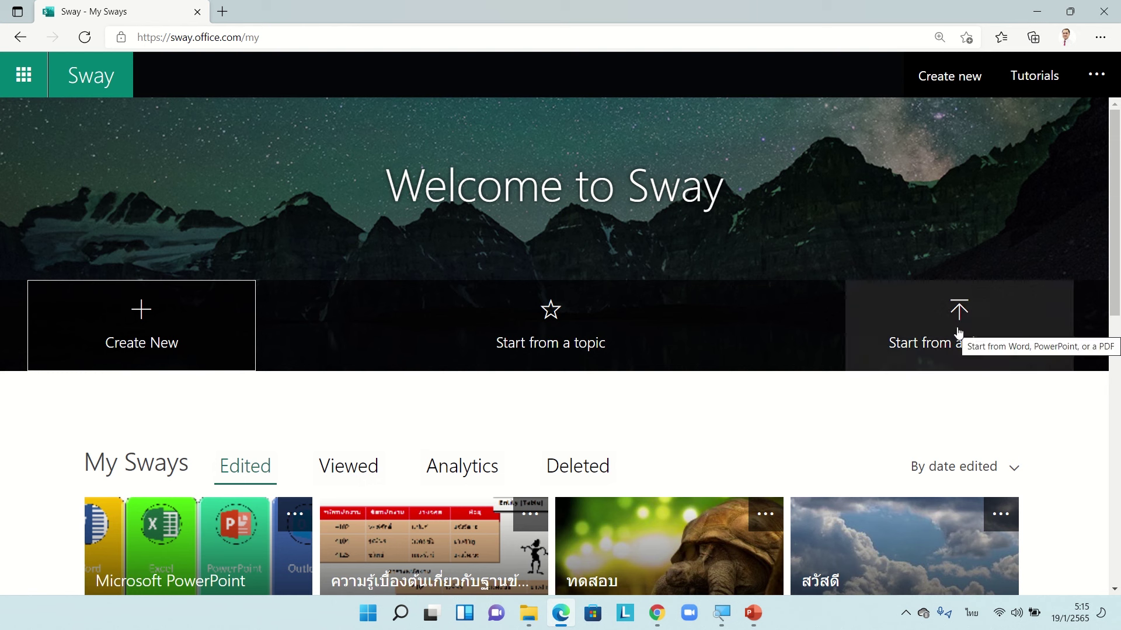
- Switch to the File Explorer window for Office Example Files and open the Word folder inside its Office Example Files subfolder
{"action": "left_click", "coordinate": [531, 612]}
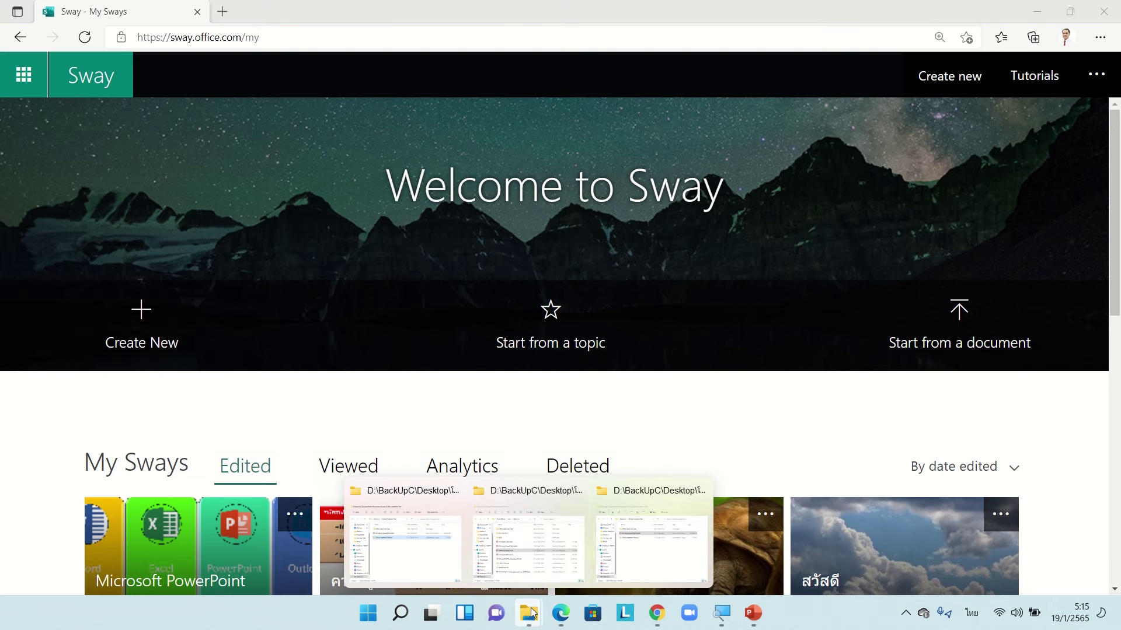
{"action": "mouse_move", "coordinate": [613, 551]}
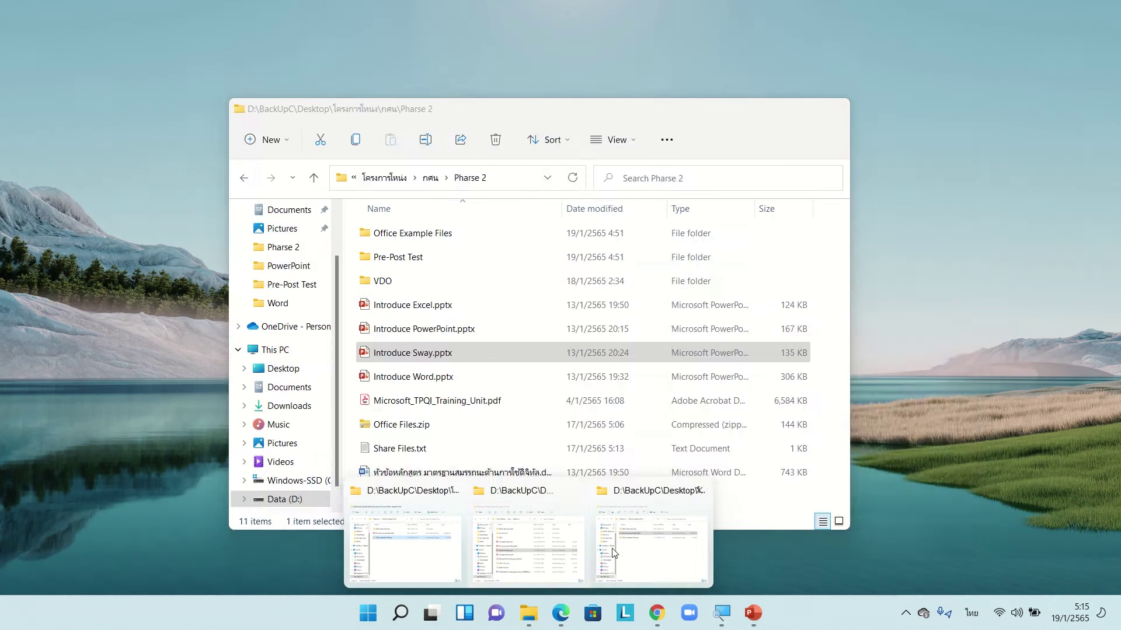
{"action": "left_click", "coordinate": [639, 553]}
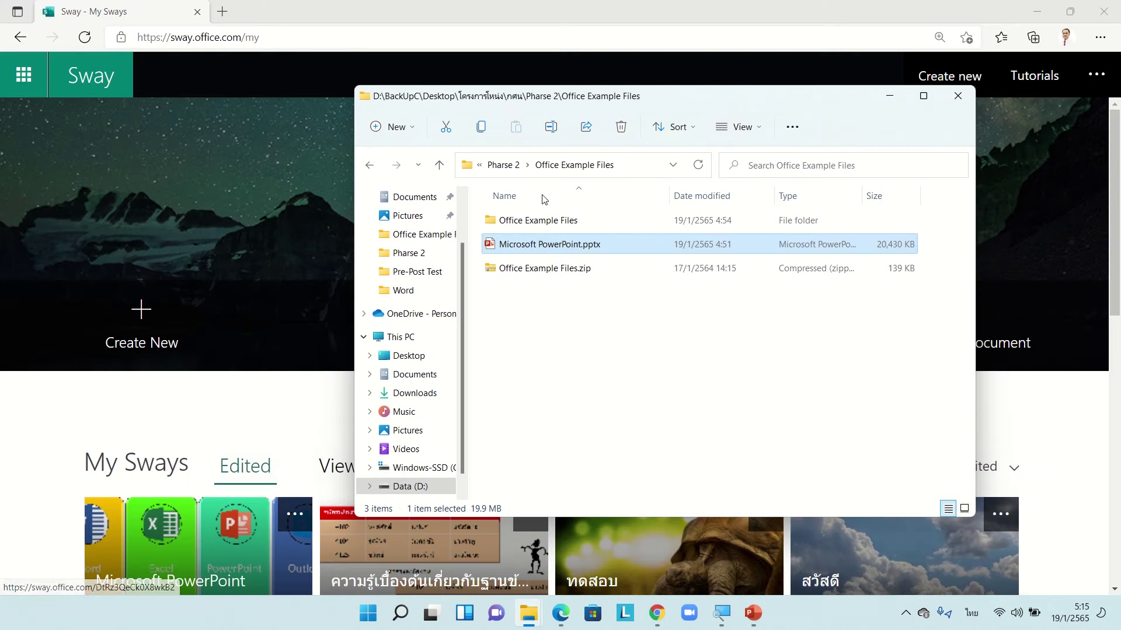
{"action": "double_click", "coordinate": [543, 221]}
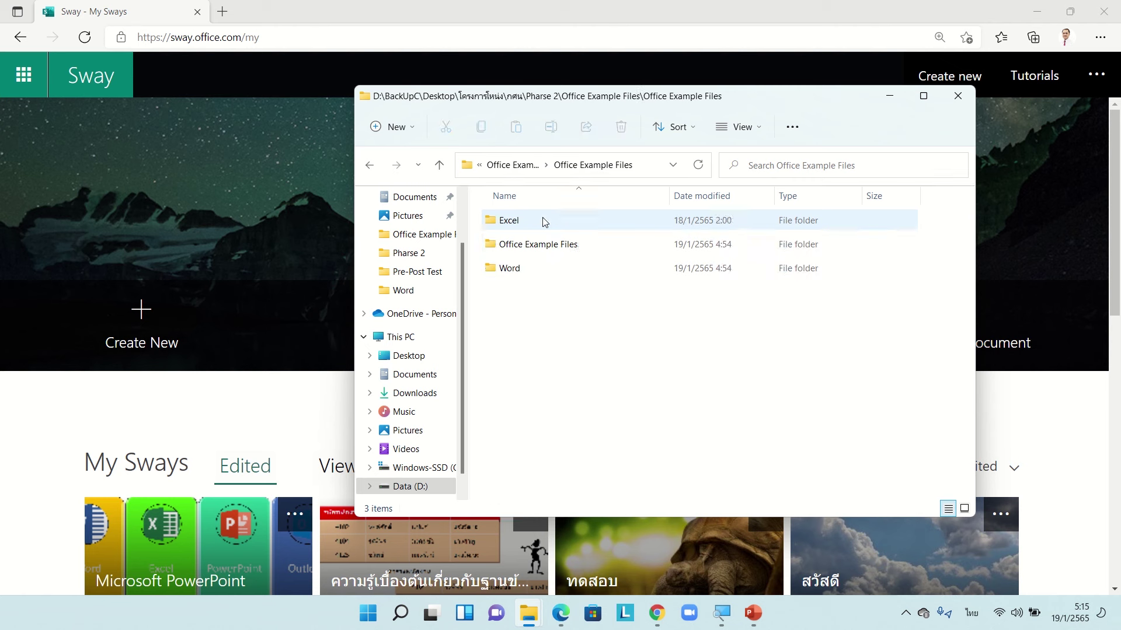
{"action": "double_click", "coordinate": [506, 270]}
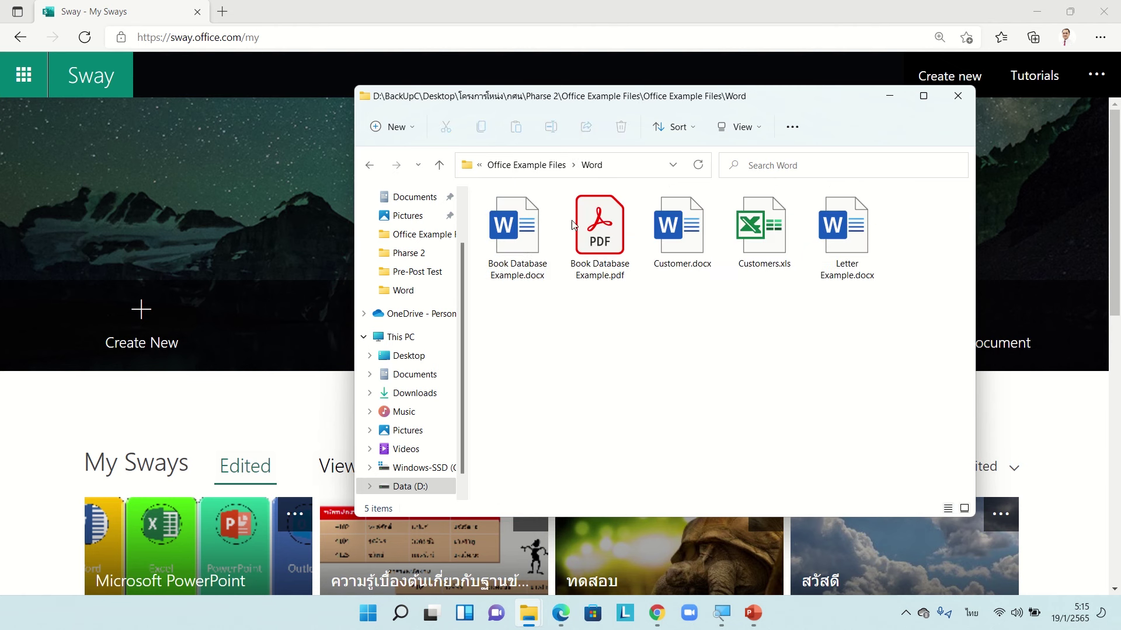
- Open Book Database Example.pdf in Acrobat Reader, look through its cover and table of contents, and close it
{"action": "left_click", "coordinate": [601, 236]}
{"action": "double_click", "coordinate": [601, 236]}
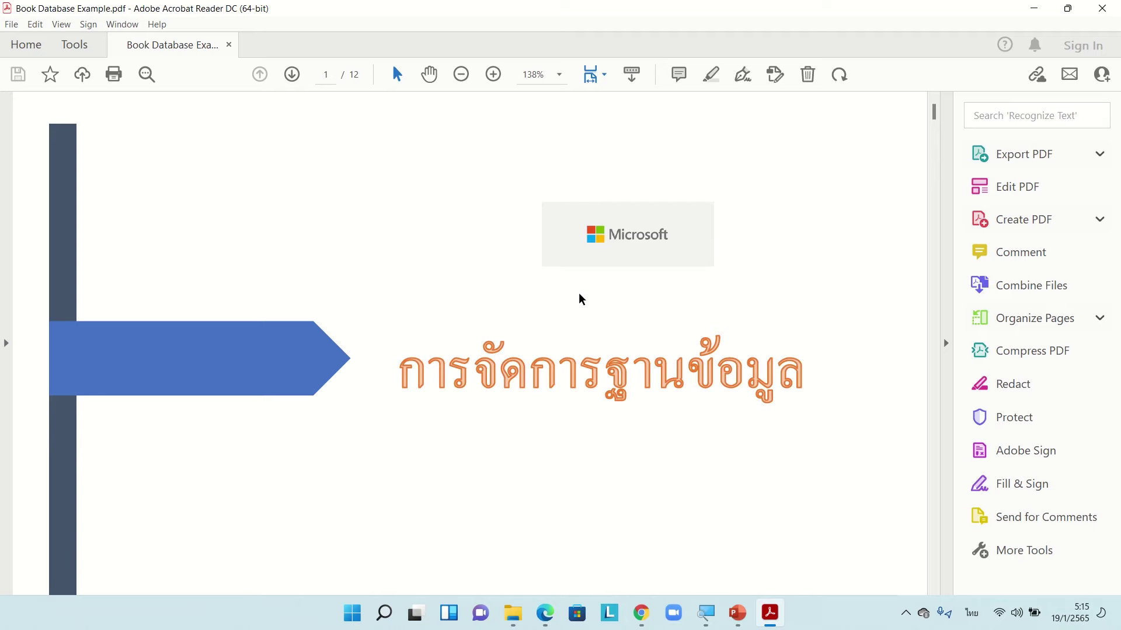
{"action": "scroll", "coordinate": [577, 297], "scroll_direction": "down", "scroll_amount": 6}
{"action": "scroll", "coordinate": [580, 301], "scroll_direction": "down", "scroll_amount": 10}
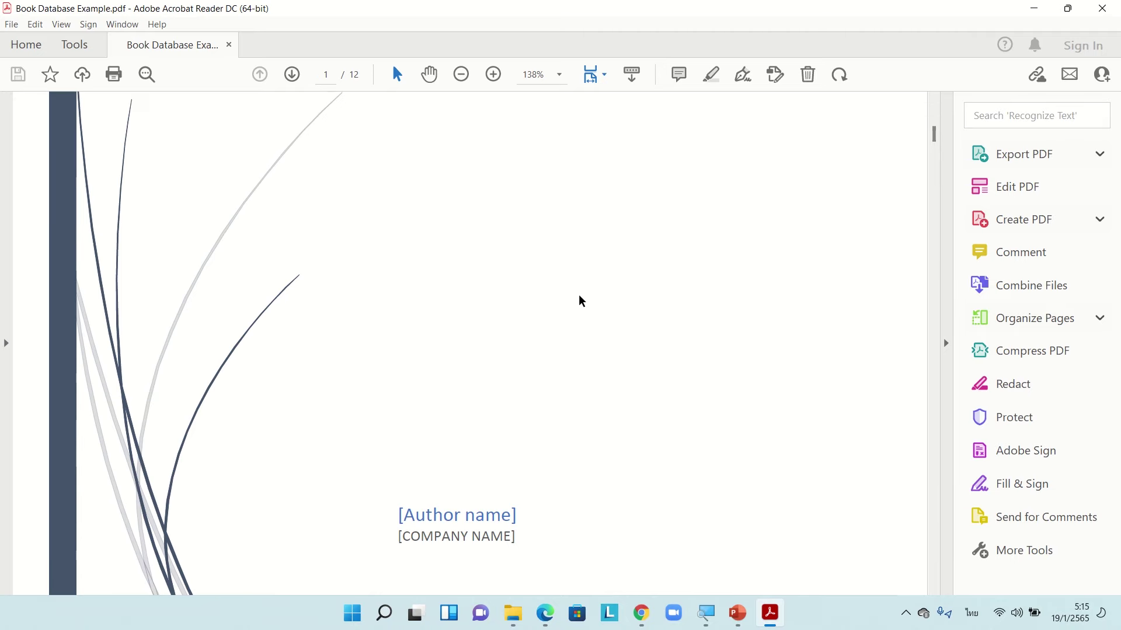
{"action": "scroll", "coordinate": [579, 301], "scroll_direction": "down", "scroll_amount": 4}
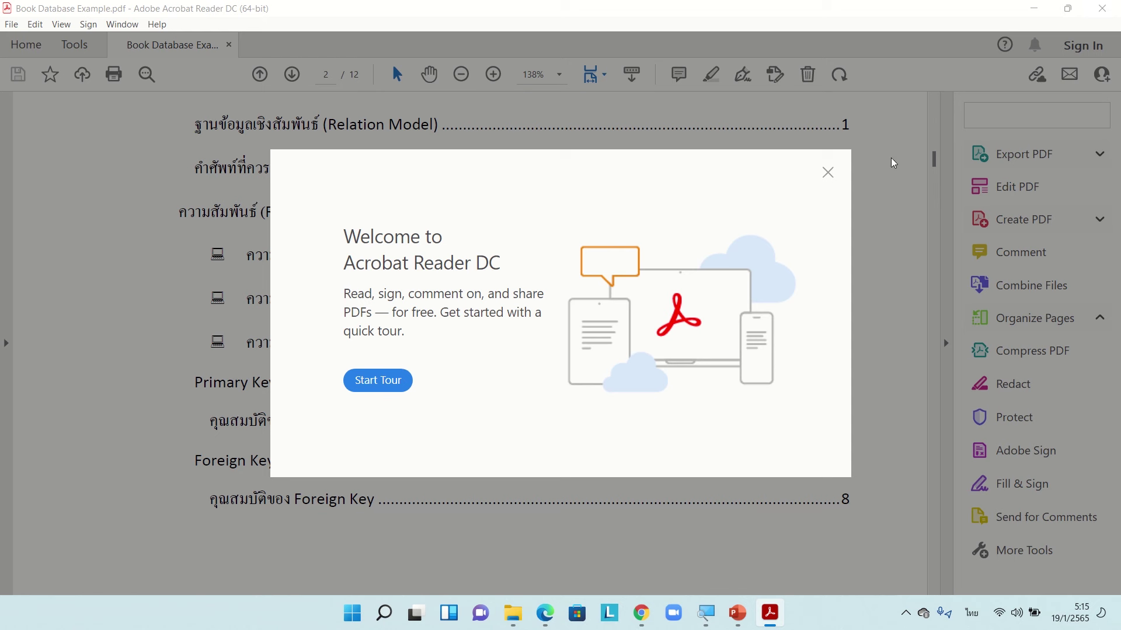
{"action": "left_click", "coordinate": [828, 174]}
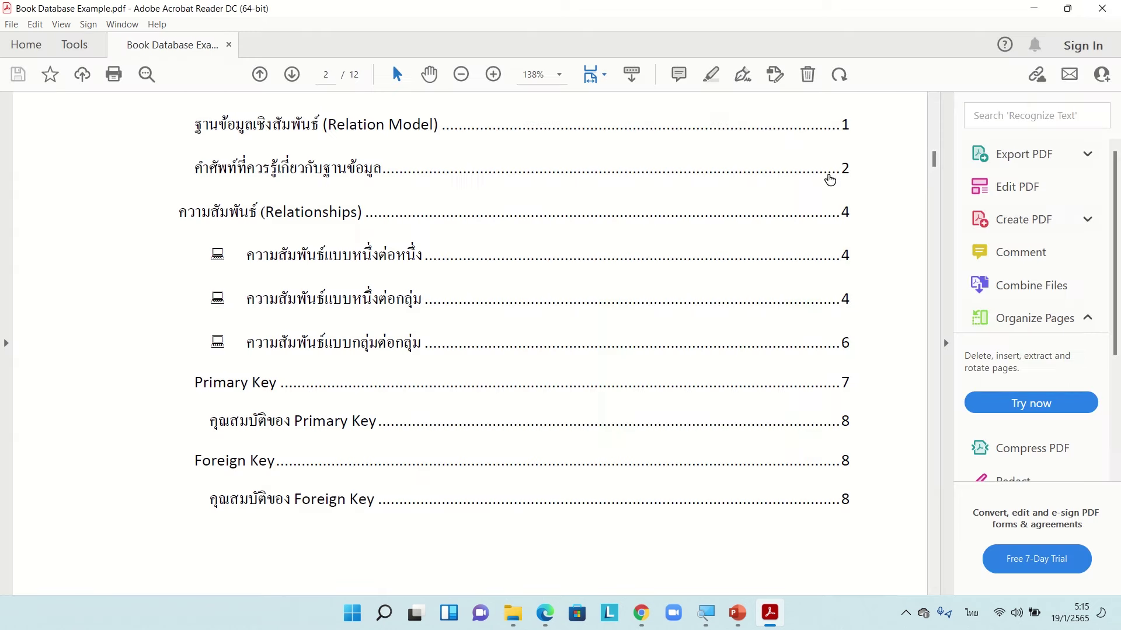
{"action": "left_click", "coordinate": [1102, 8]}
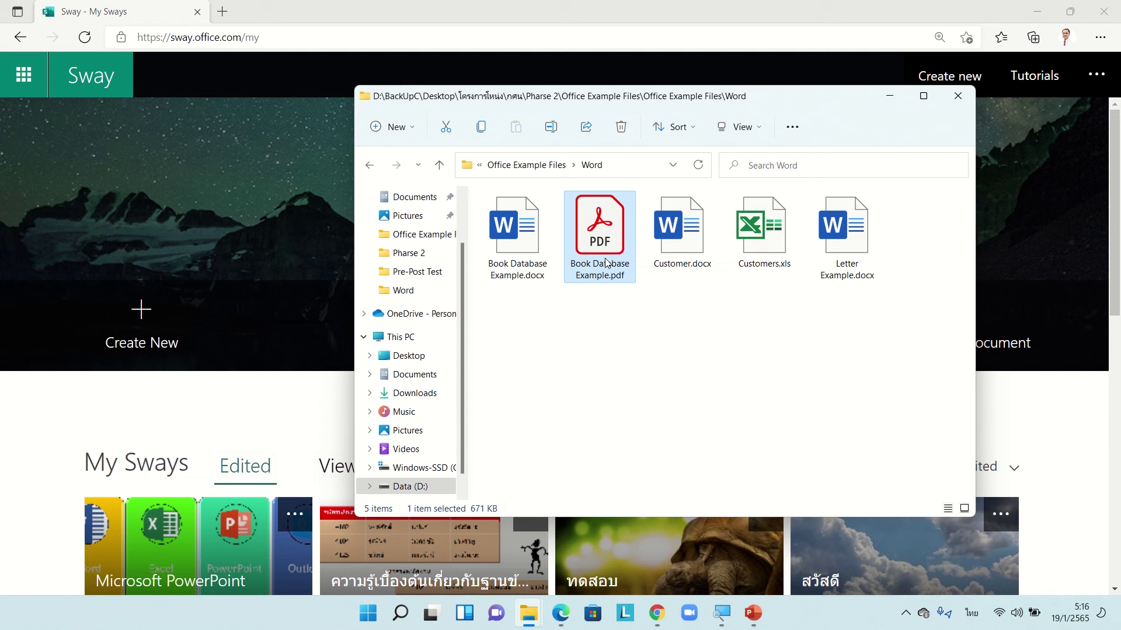
- Copy the Word folder's path and use it in Sway to start a new Sway from Book Database Example.pdf
{"action": "left_click", "coordinate": [631, 167]}
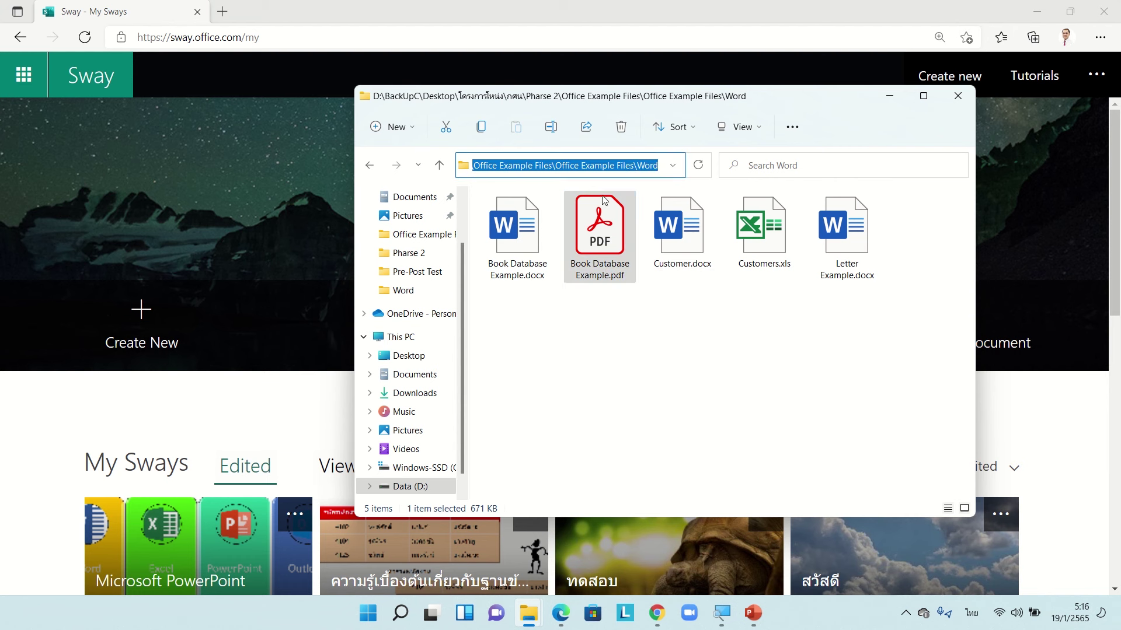
{"action": "left_click", "coordinate": [250, 413]}
{"action": "left_click", "coordinate": [962, 331]}
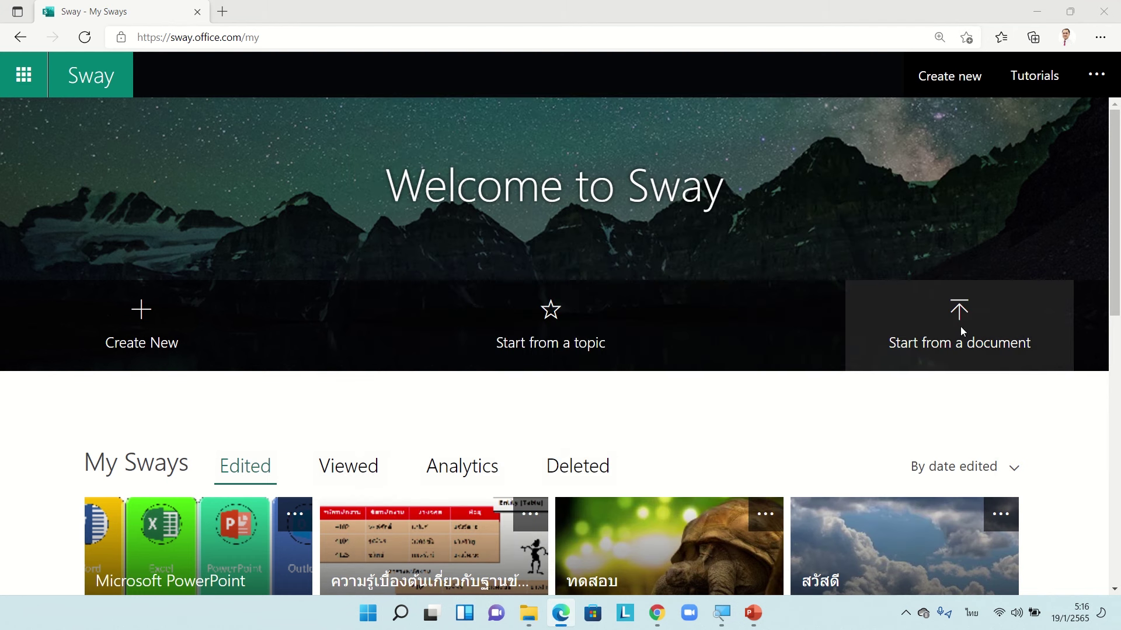
{"action": "left_click", "coordinate": [584, 123]}
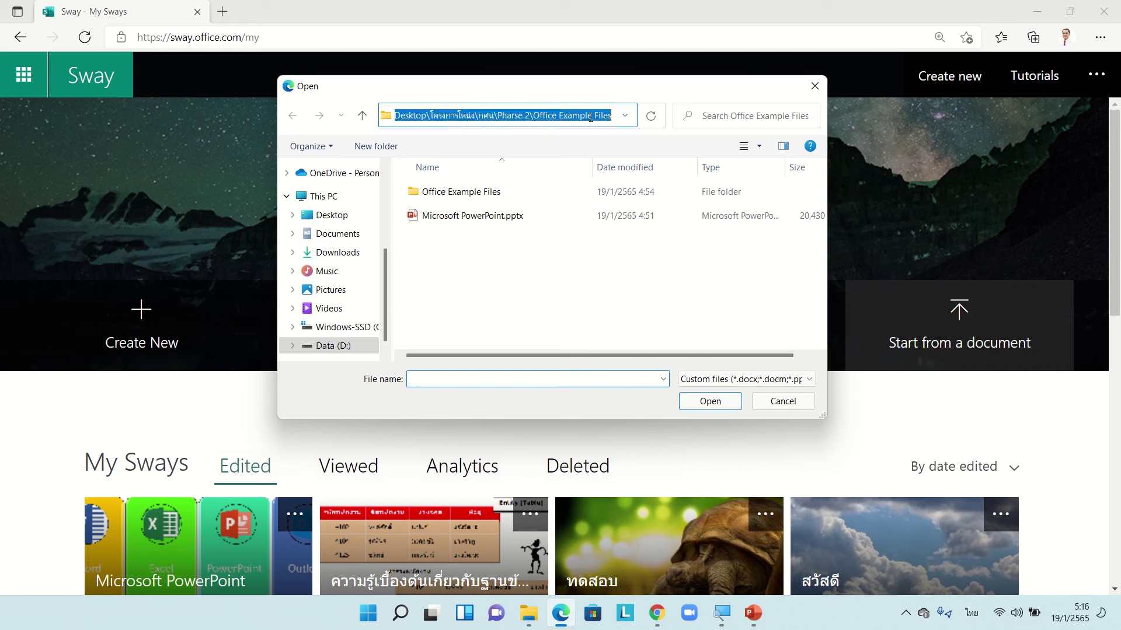
{"action": "key", "text": "ctrl+v"}
{"action": "key", "text": "Return"}
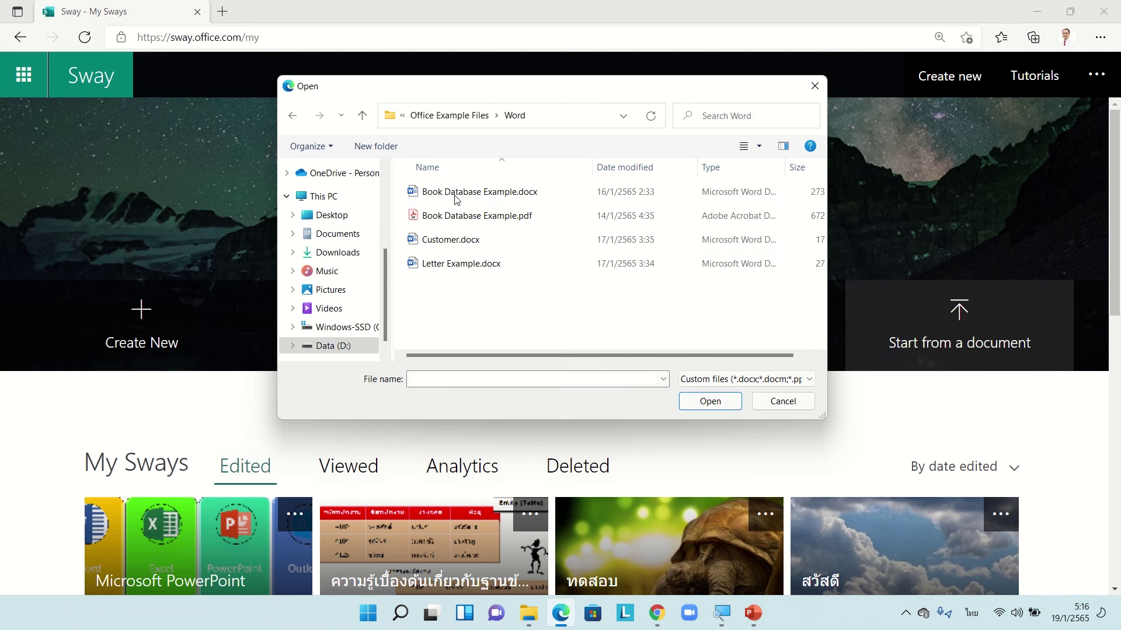
{"action": "left_click", "coordinate": [458, 216]}
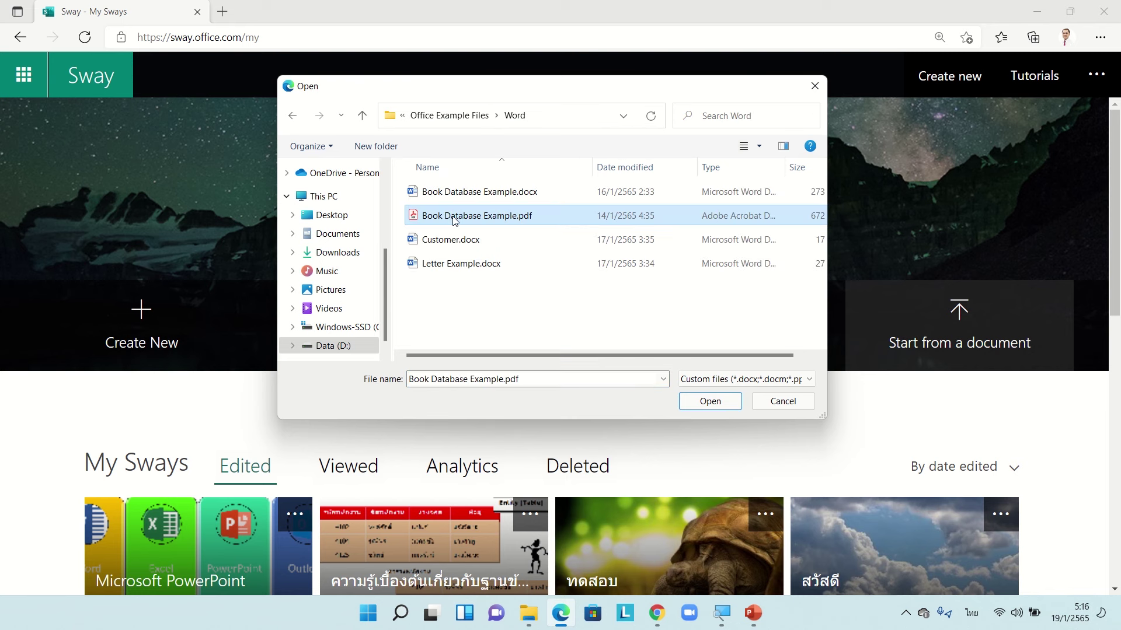
{"action": "left_click", "coordinate": [709, 402]}
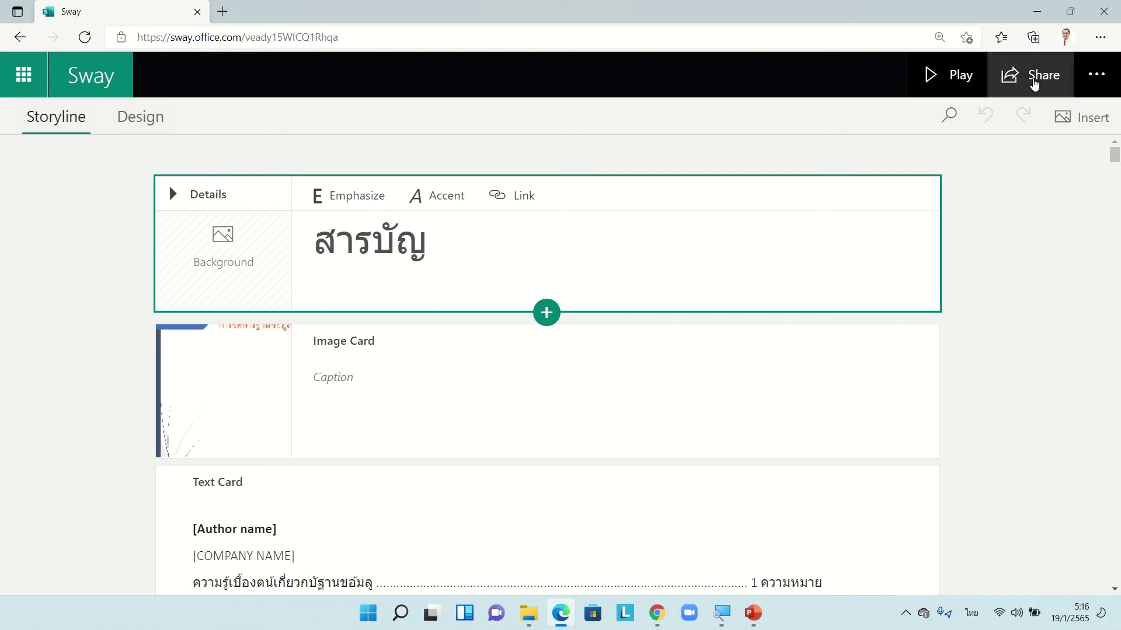
- Play the Sway converted from the PDF and view its cover image enlarged, closing the image again
{"action": "left_click", "coordinate": [961, 75]}
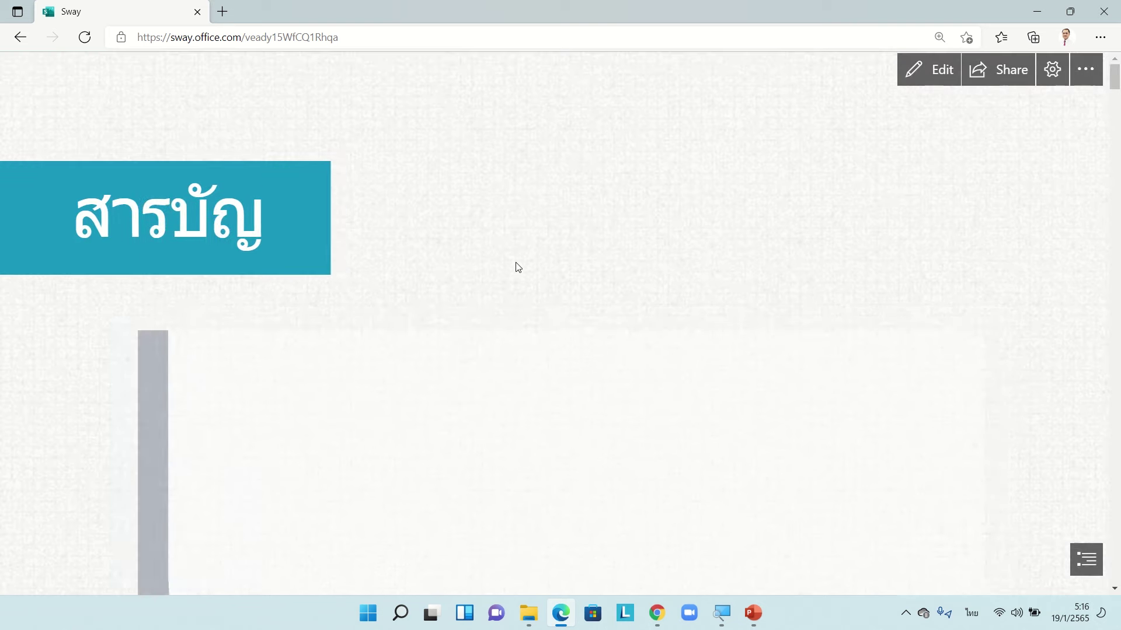
{"action": "scroll", "coordinate": [633, 245], "scroll_direction": "down", "scroll_amount": 5}
{"action": "scroll", "coordinate": [632, 245], "scroll_direction": "down", "scroll_amount": 2}
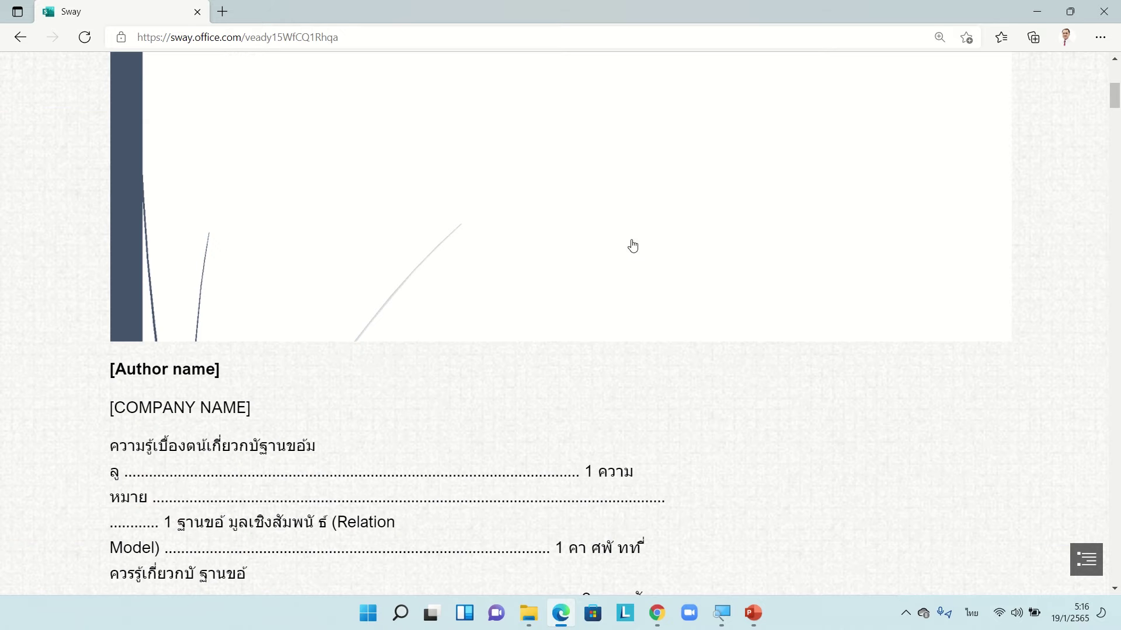
{"action": "left_click", "coordinate": [503, 237]}
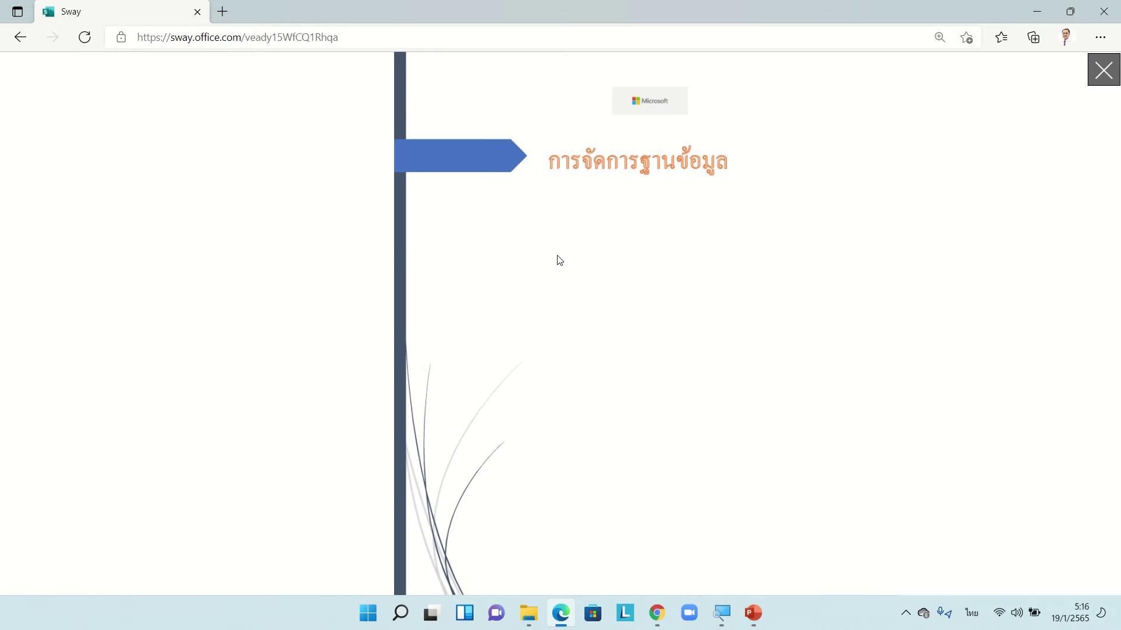
{"action": "left_click", "coordinate": [1104, 69]}
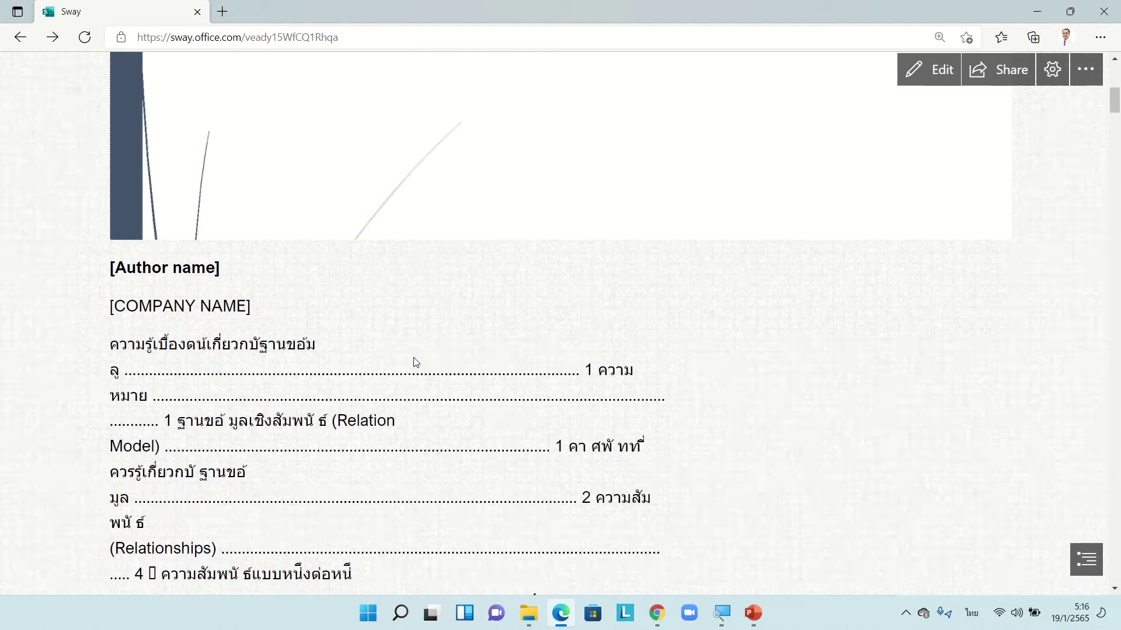
- Examine the converted table of contents, highlighting places to check how the Thai characters were carried over
{"action": "scroll", "coordinate": [415, 363], "scroll_direction": "down", "scroll_amount": 4}
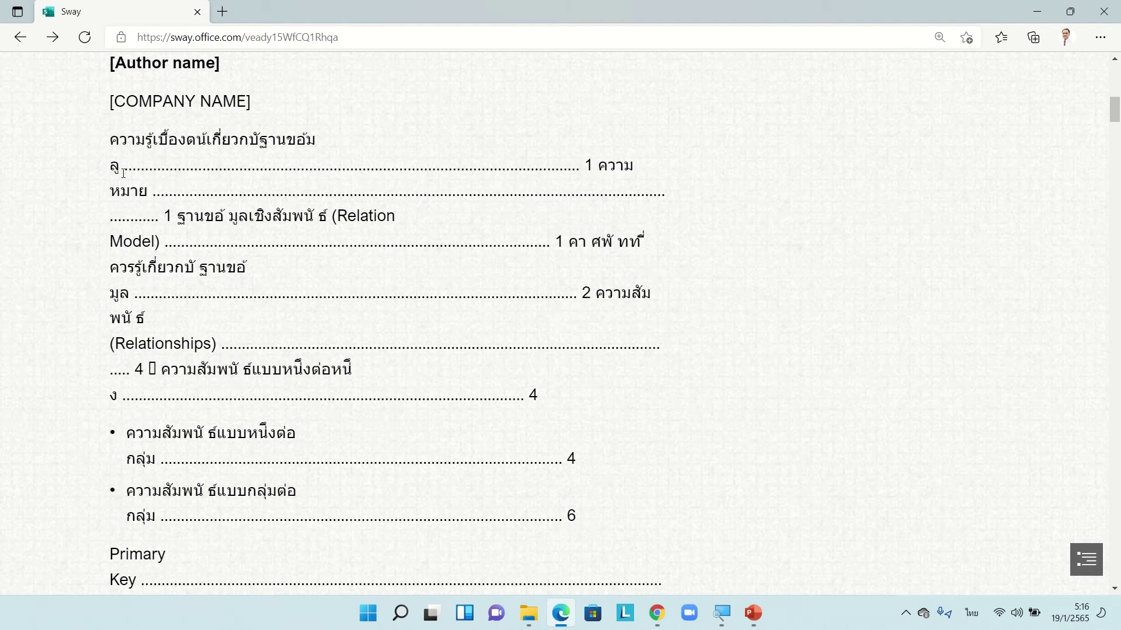
{"action": "left_click_drag", "start_coordinate": [111, 168], "coordinate": [123, 170]}
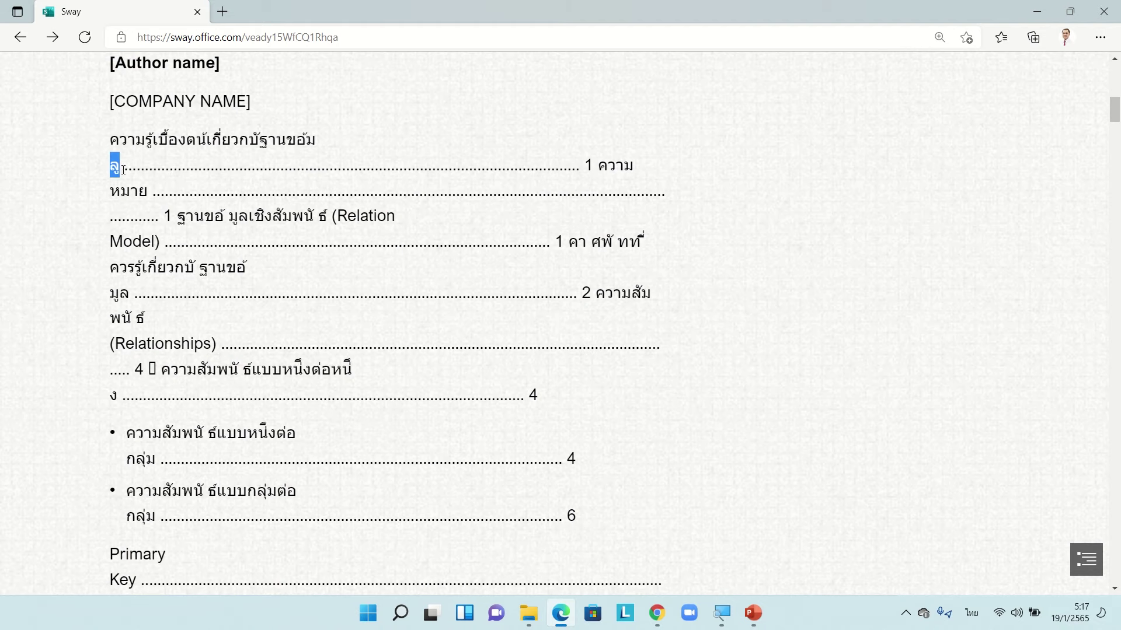
{"action": "left_click", "coordinate": [160, 193]}
{"action": "left_click_drag", "start_coordinate": [210, 219], "coordinate": [292, 217]}
{"action": "left_click", "coordinate": [300, 291]}
- Examine the converted Thai text, headings and images from the ความหมาย section through Relation Model and the advantages of relational databases
{"action": "scroll", "coordinate": [300, 291], "scroll_direction": "down", "scroll_amount": 10}
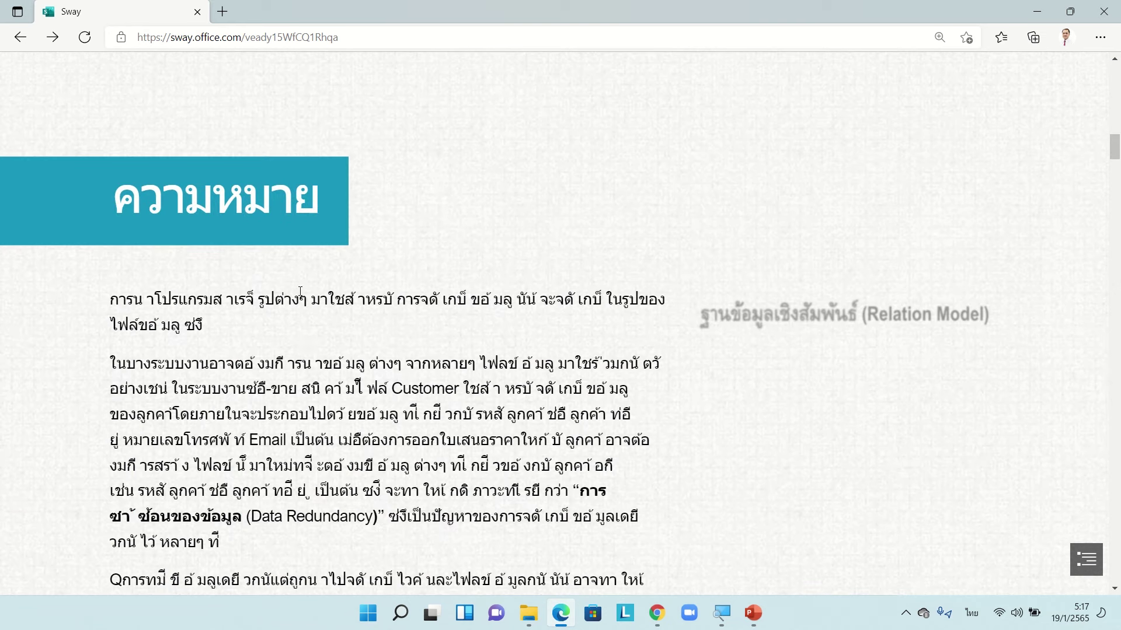
{"action": "scroll", "coordinate": [313, 432], "scroll_direction": "down", "scroll_amount": 2}
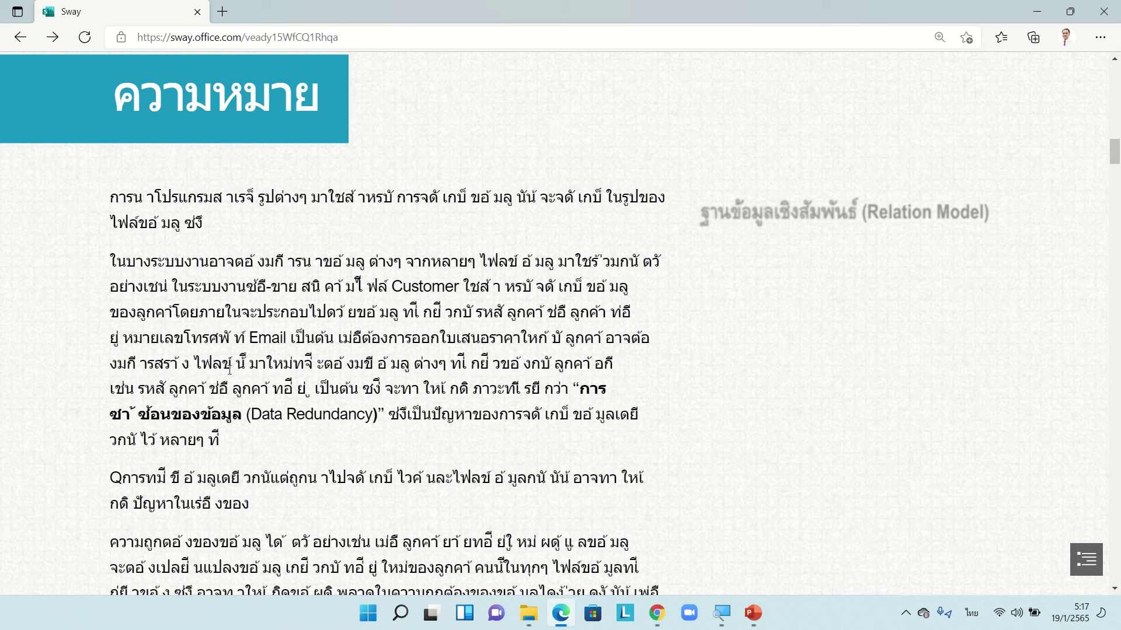
{"action": "left_click_drag", "start_coordinate": [197, 363], "coordinate": [304, 363]}
{"action": "left_click", "coordinate": [385, 357]}
{"action": "scroll", "coordinate": [386, 322], "scroll_direction": "down", "scroll_amount": 5}
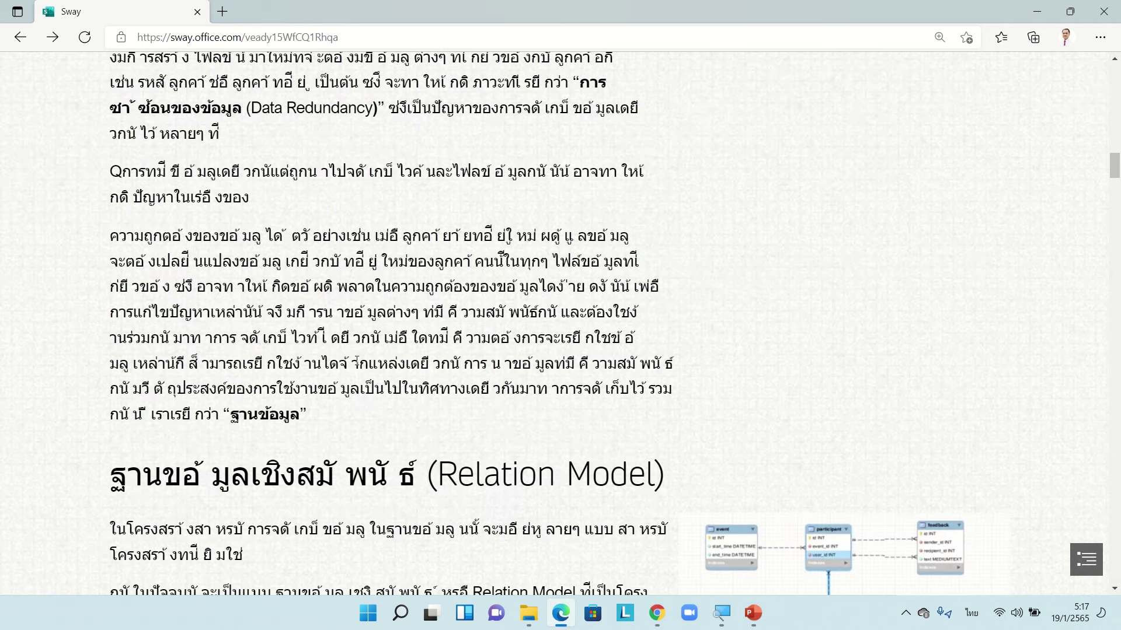
{"action": "scroll", "coordinate": [360, 452], "scroll_direction": "down", "scroll_amount": 3}
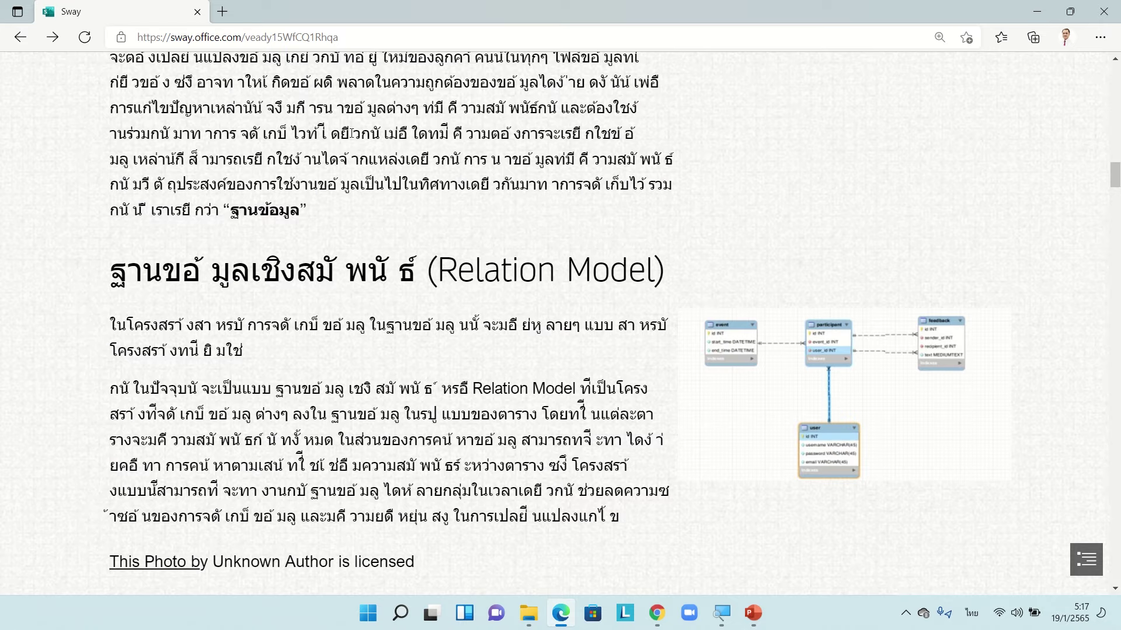
{"action": "scroll", "coordinate": [353, 146], "scroll_direction": "down", "scroll_amount": 2}
{"action": "scroll", "coordinate": [353, 160], "scroll_direction": "down", "scroll_amount": 4}
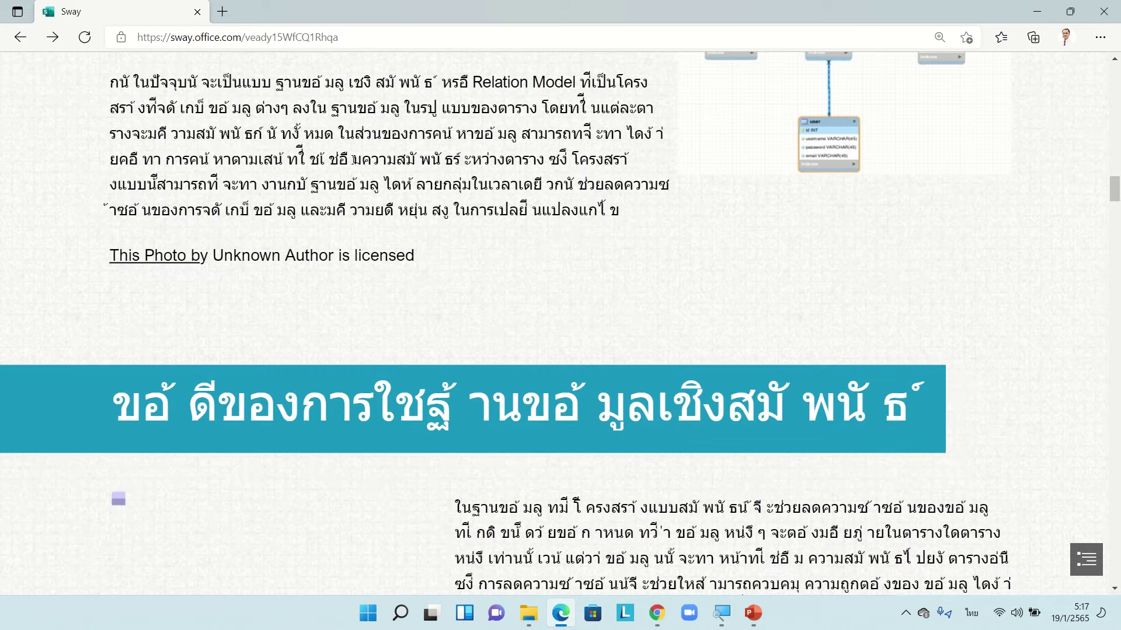
{"action": "scroll", "coordinate": [186, 185], "scroll_direction": "down", "scroll_amount": 2}
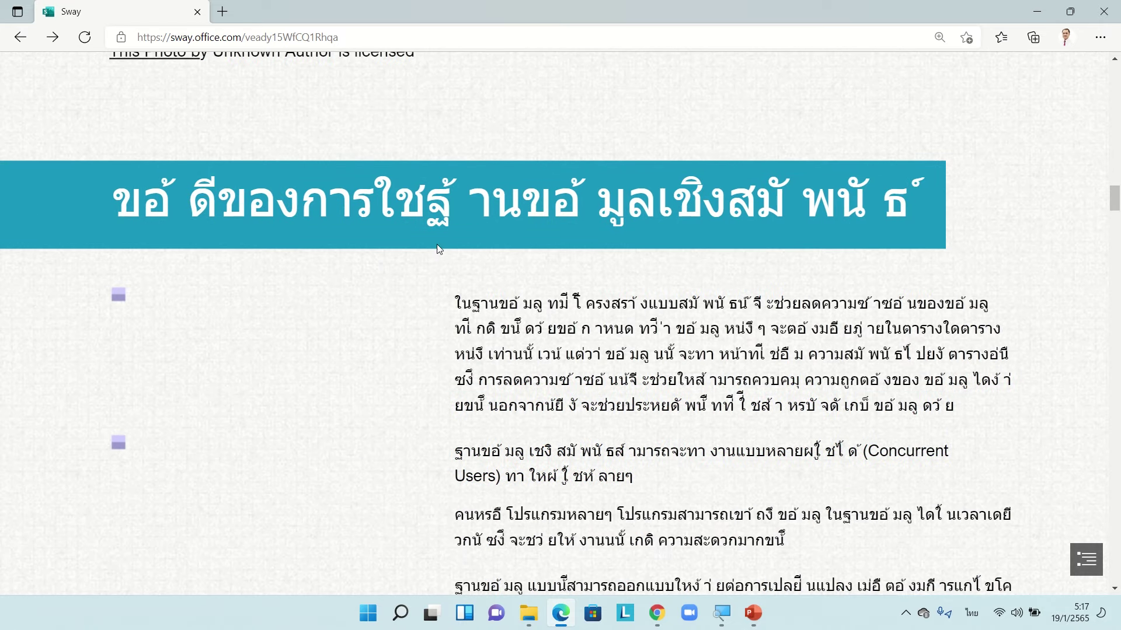
{"action": "scroll", "coordinate": [227, 156], "scroll_direction": "up", "scroll_amount": 8}
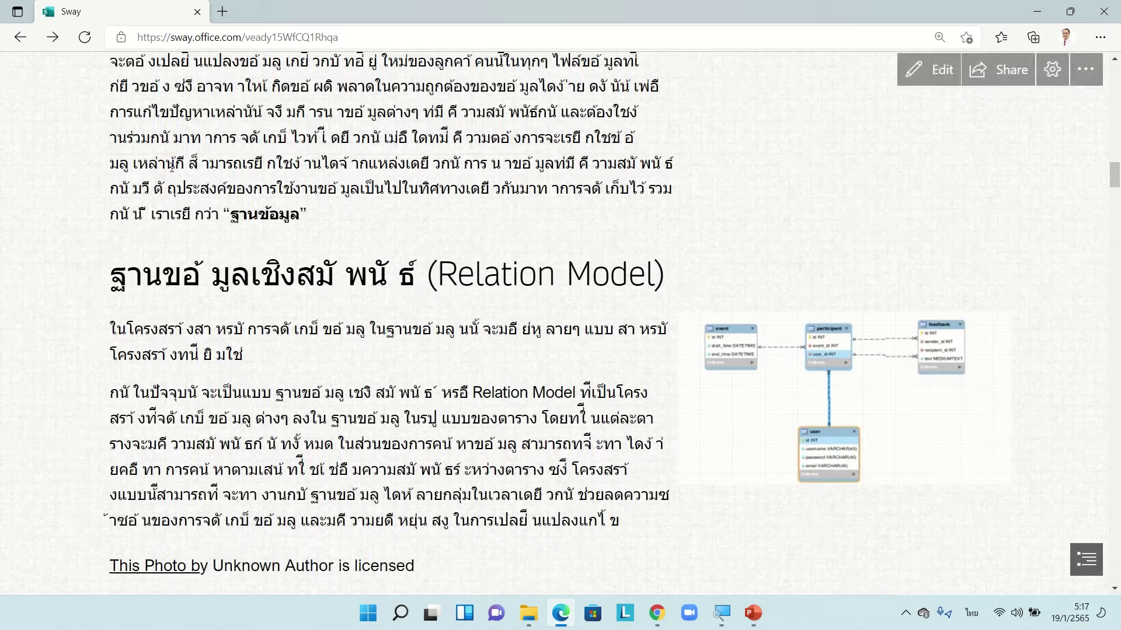
- Leave the preview for the storyline and review the text card holding the table of contents
{"action": "left_click", "coordinate": [929, 69]}
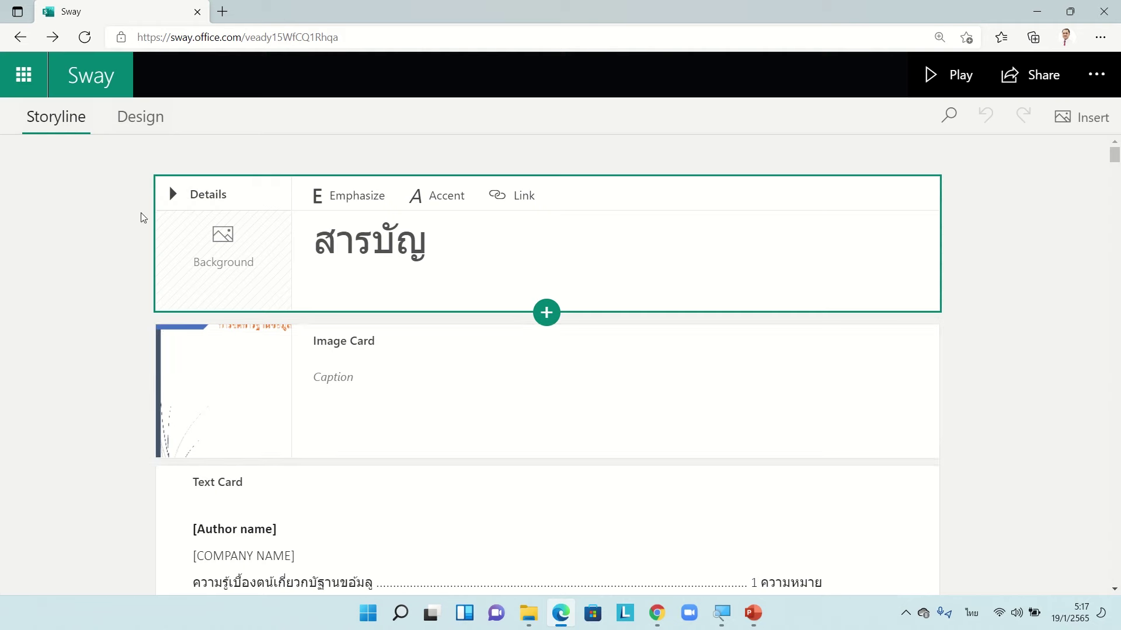
{"action": "scroll", "coordinate": [167, 263], "scroll_direction": "down", "scroll_amount": 3}
{"action": "scroll", "coordinate": [164, 337], "scroll_direction": "down", "scroll_amount": 5}
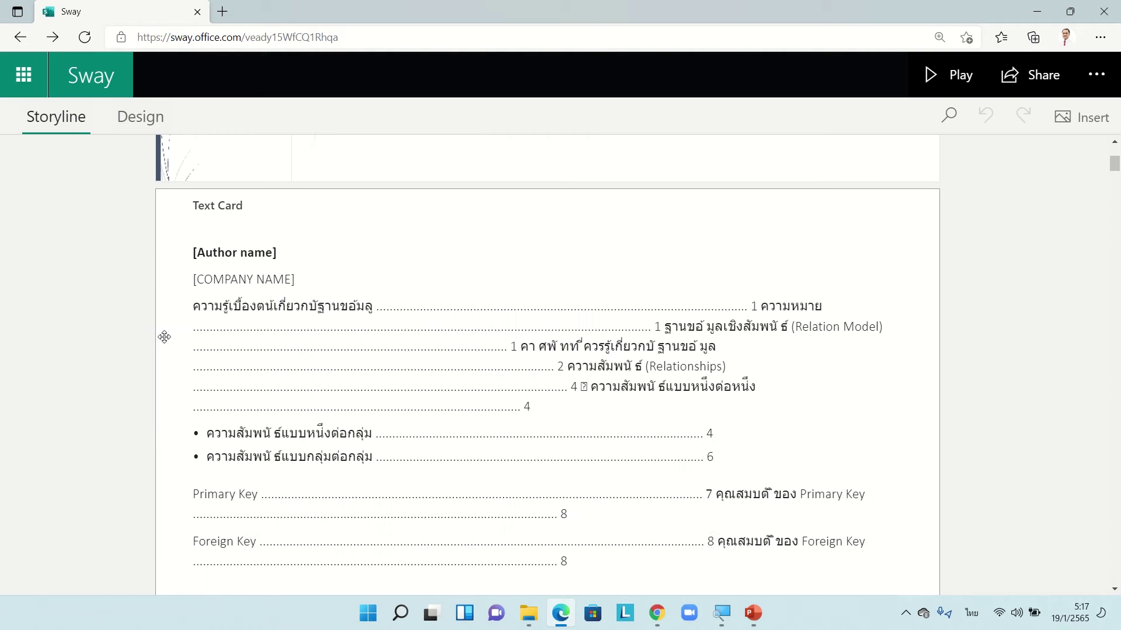